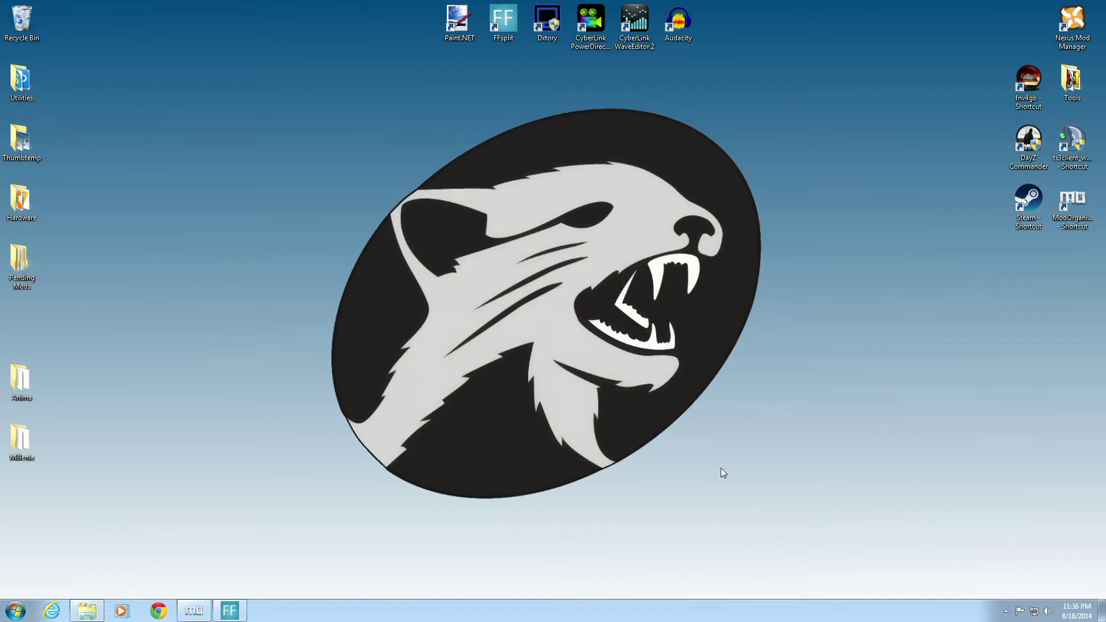
Step: Restore the minimized Mod Organizer window from the taskbar
{"action": "left_click", "coordinate": [193, 610]}
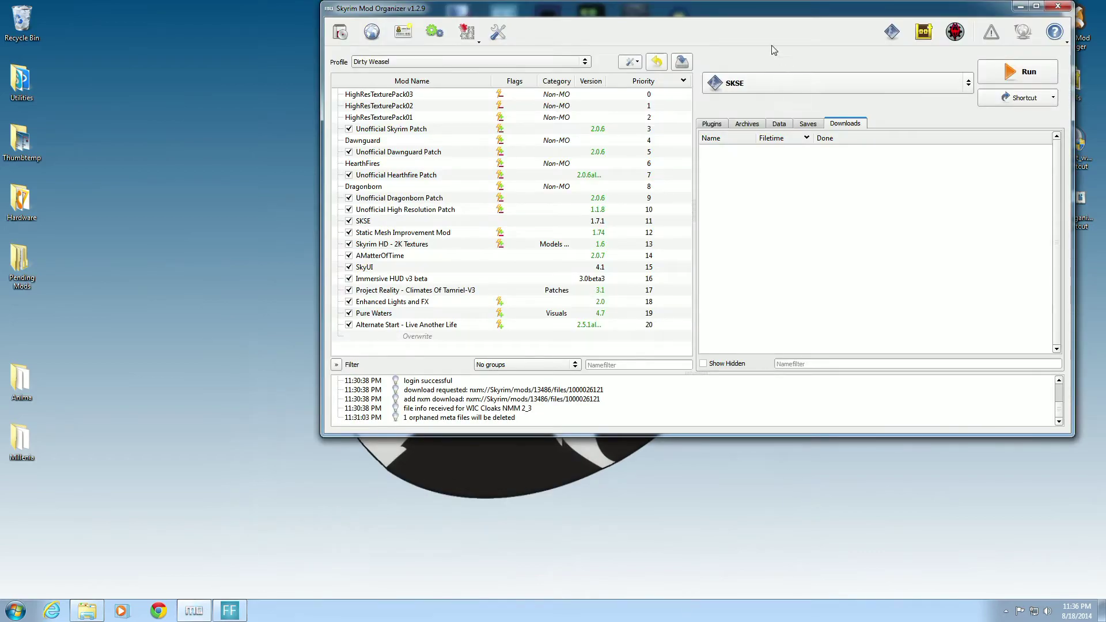
Step: Reposition the window, check the Pending Mods\Skyrim folder, then start installing a mod from an archive
{"action": "left_click_drag", "start_coordinate": [762, 6], "coordinate": [670, 49]}
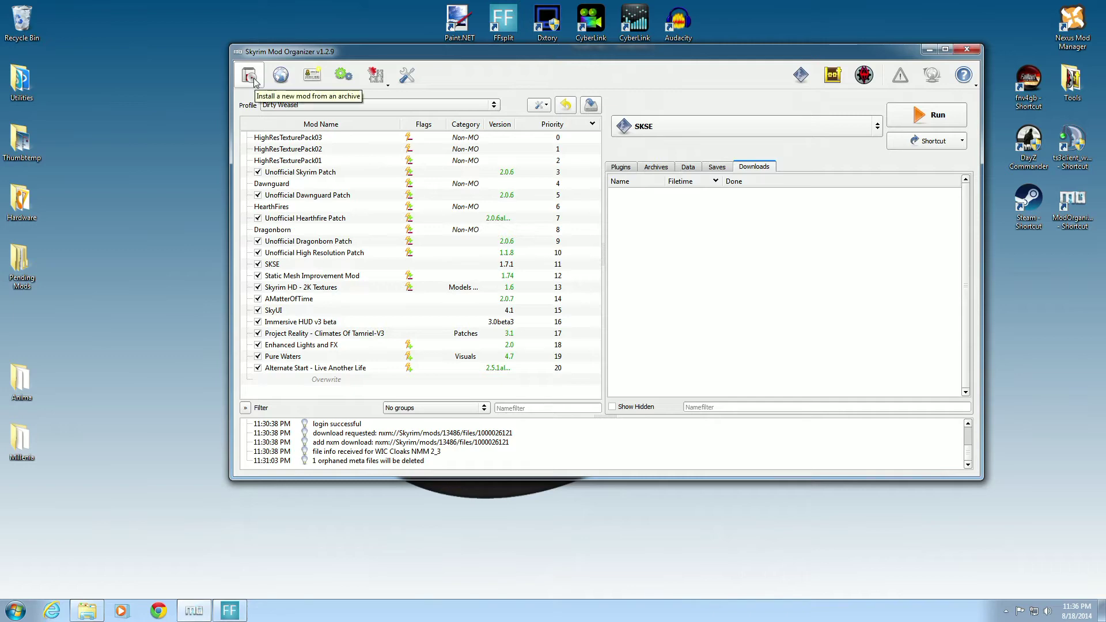
{"action": "left_click", "coordinate": [98, 606]}
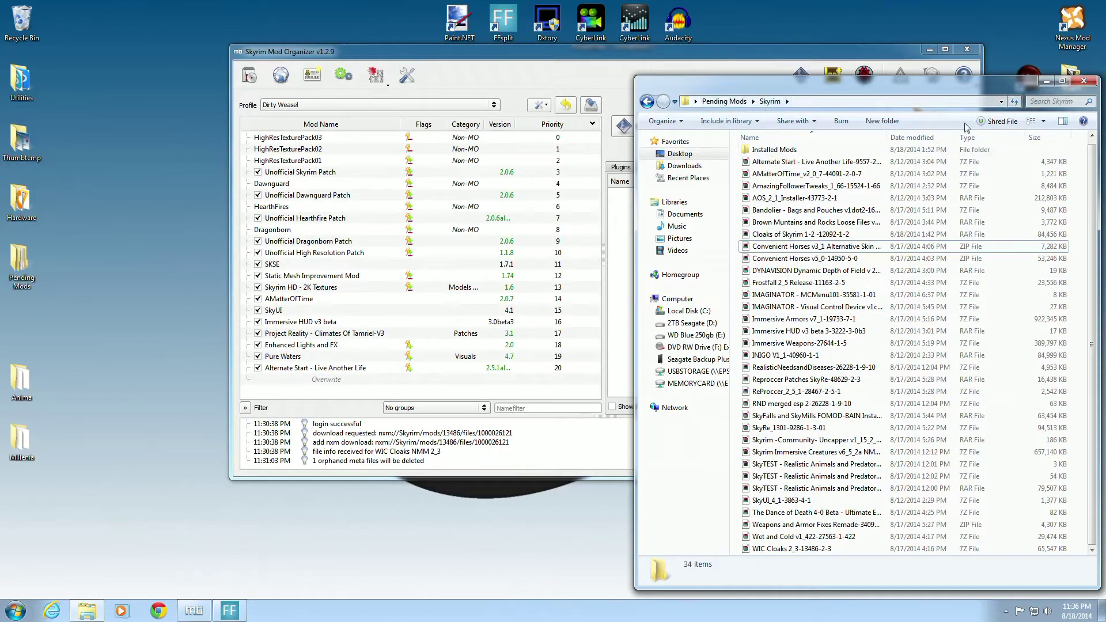
{"action": "left_click", "coordinate": [1042, 83]}
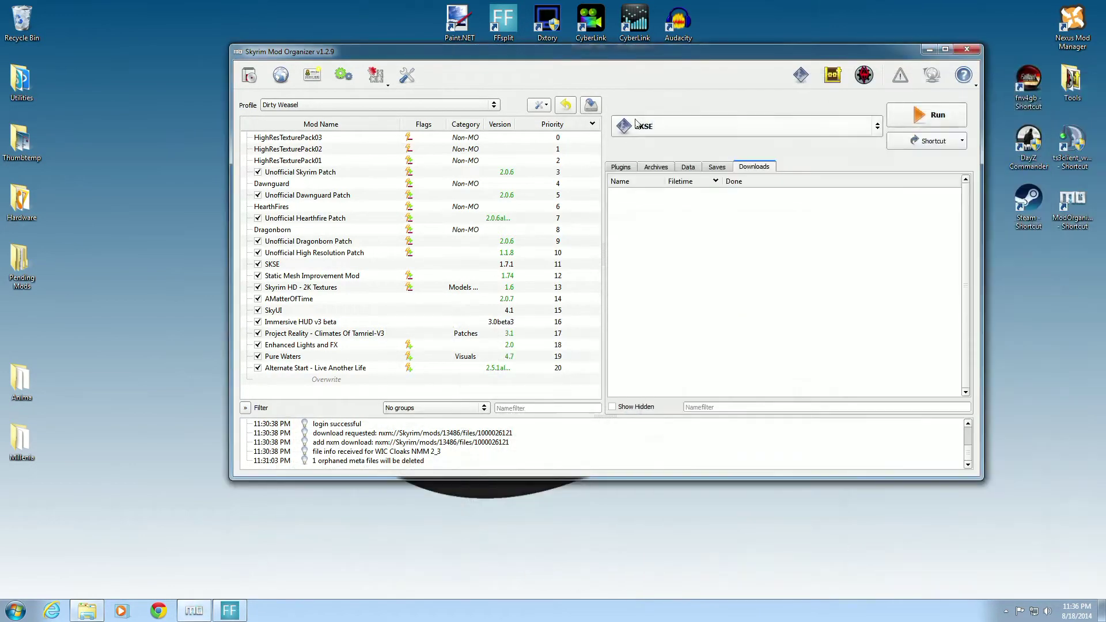
{"action": "left_click", "coordinate": [249, 76]}
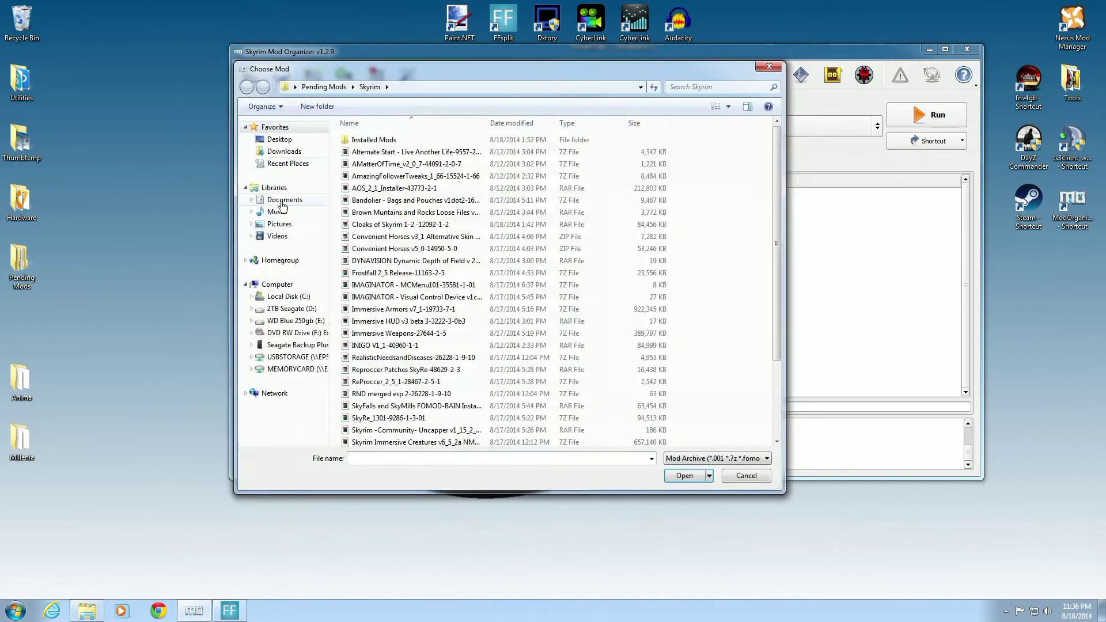
Step: Install the Cloaks of Skyrim 1-2 archive manually, leaving the Cloaks Optional folder unchecked
{"action": "left_click", "coordinate": [399, 226]}
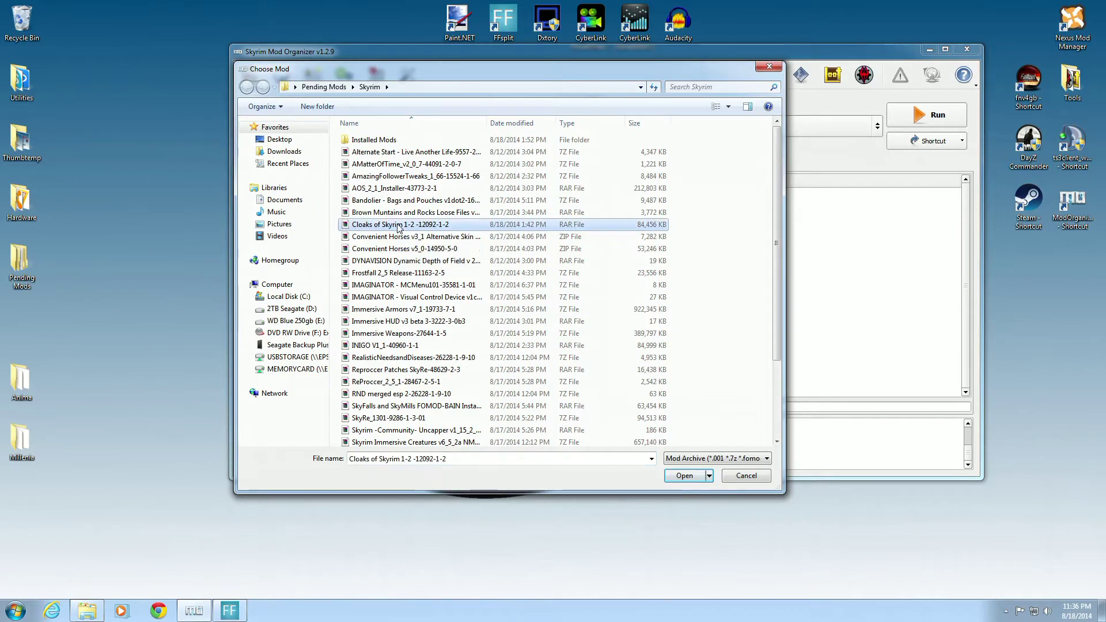
{"action": "left_click", "coordinate": [680, 479]}
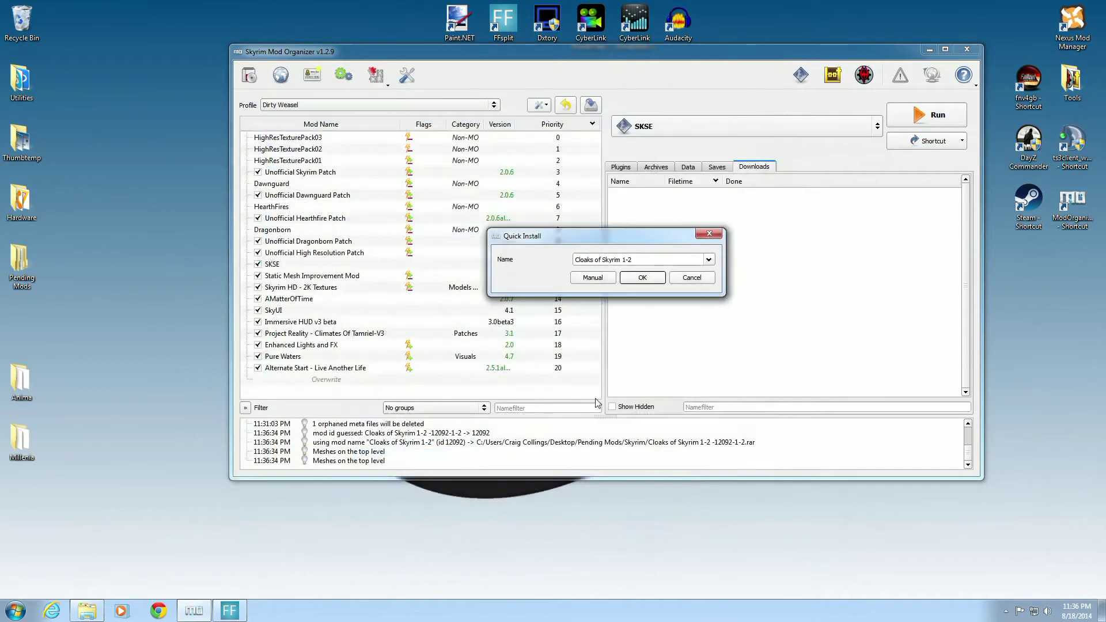
{"action": "left_click", "coordinate": [609, 280]}
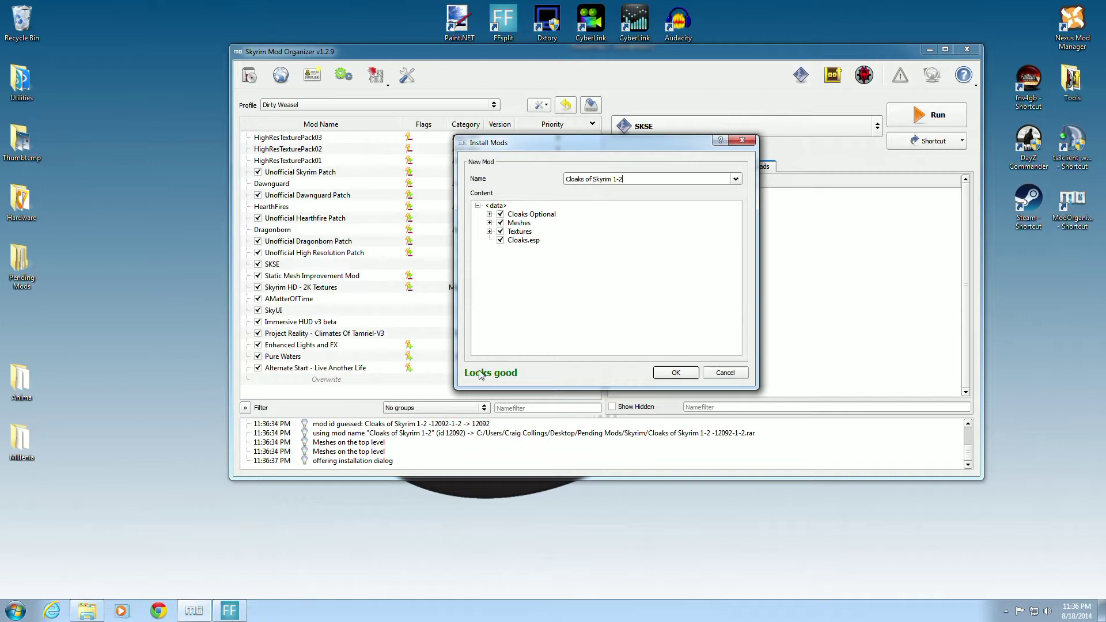
{"action": "right_click", "coordinate": [541, 214]}
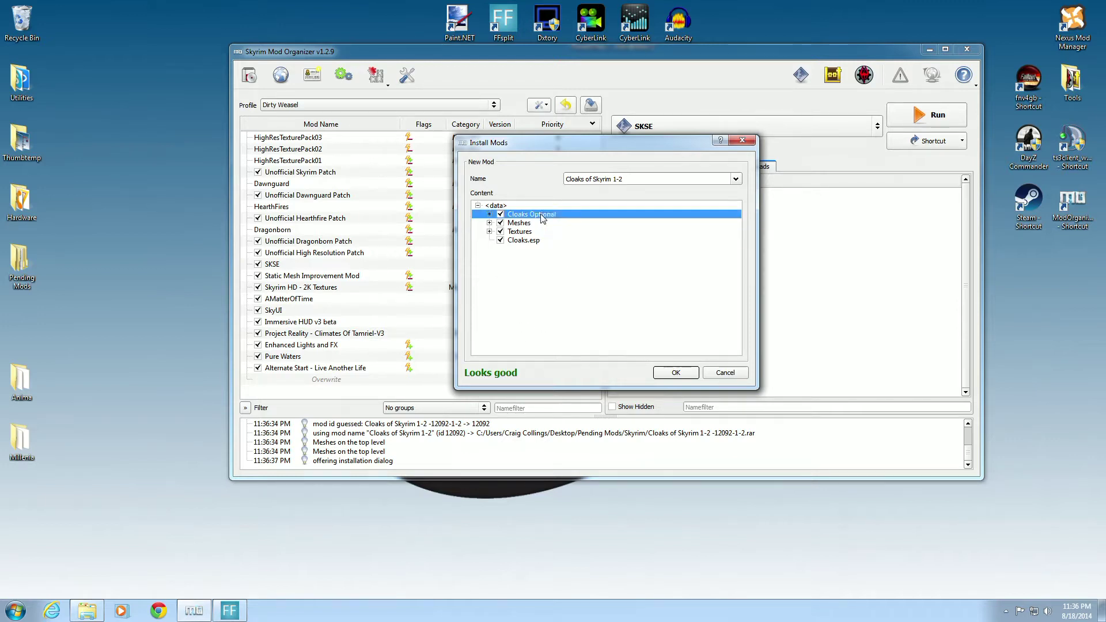
{"action": "left_click", "coordinate": [580, 319]}
{"action": "left_click", "coordinate": [581, 317]}
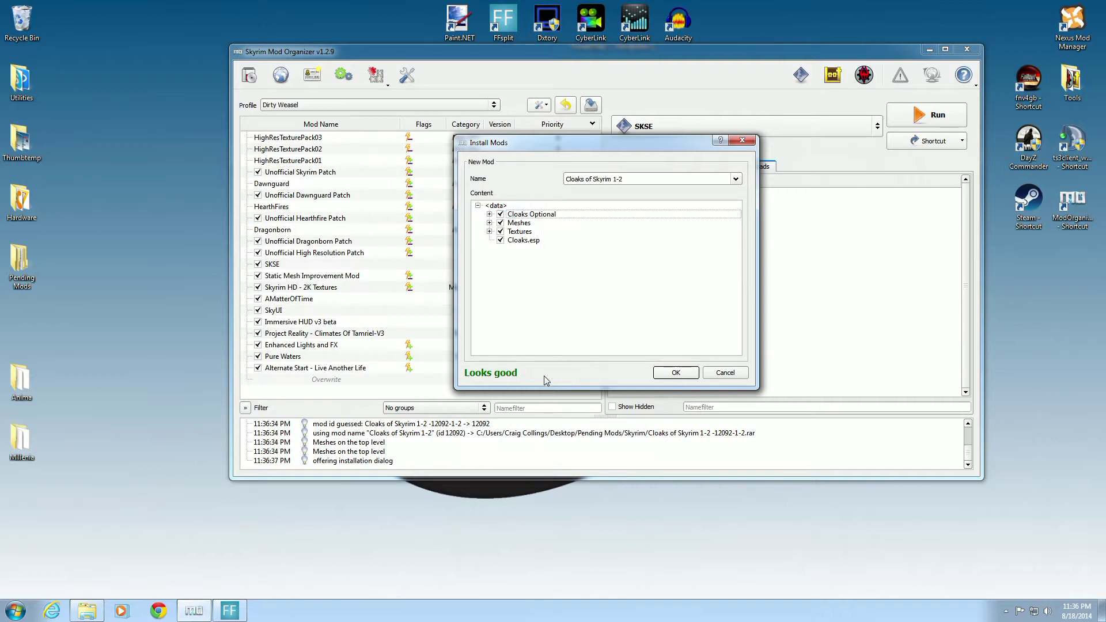
{"action": "left_click", "coordinate": [676, 372]}
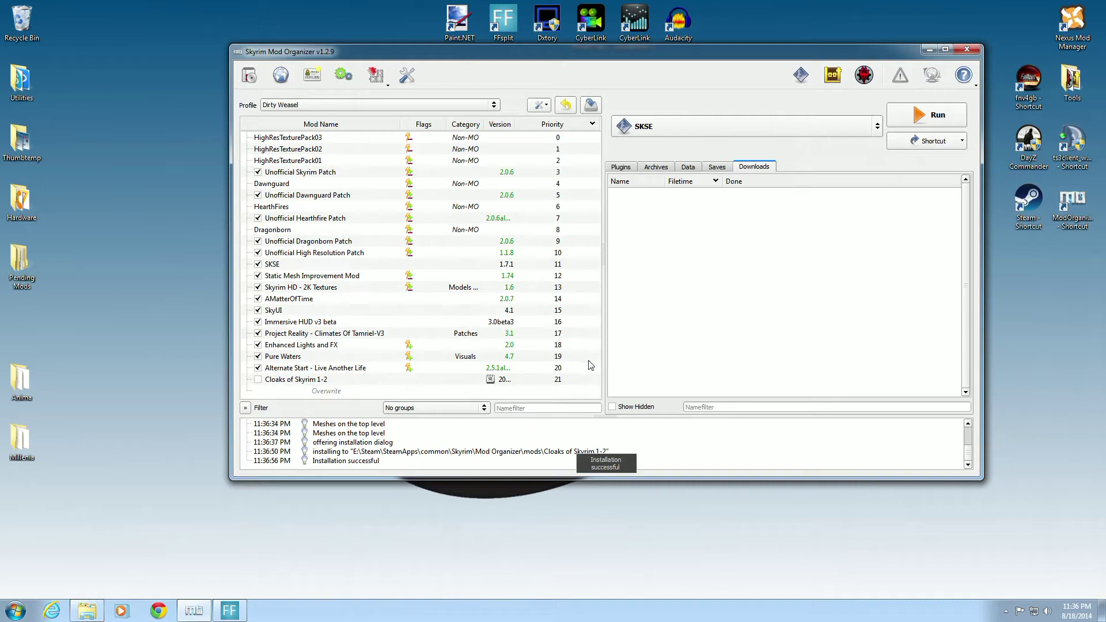
Step: Tick Cloaks of Skyrim 1-2 at priority 21 to enable it
{"action": "left_click", "coordinate": [258, 379]}
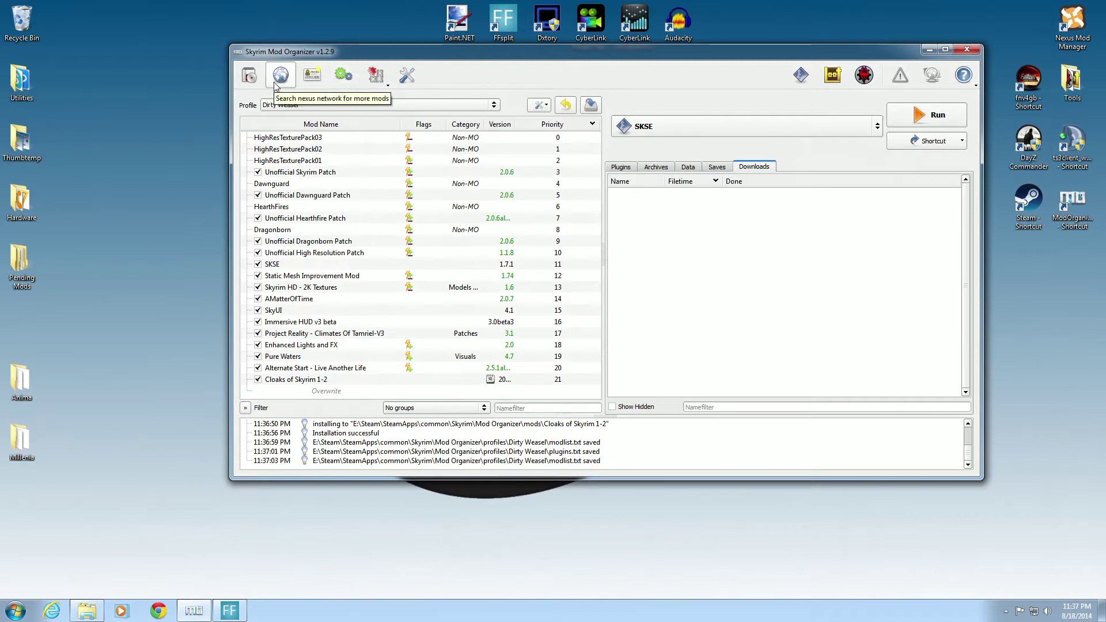
Step: In Settings' Nexus tab, associate Mod Organizer with download-with-manager links
{"action": "left_click", "coordinate": [407, 78]}
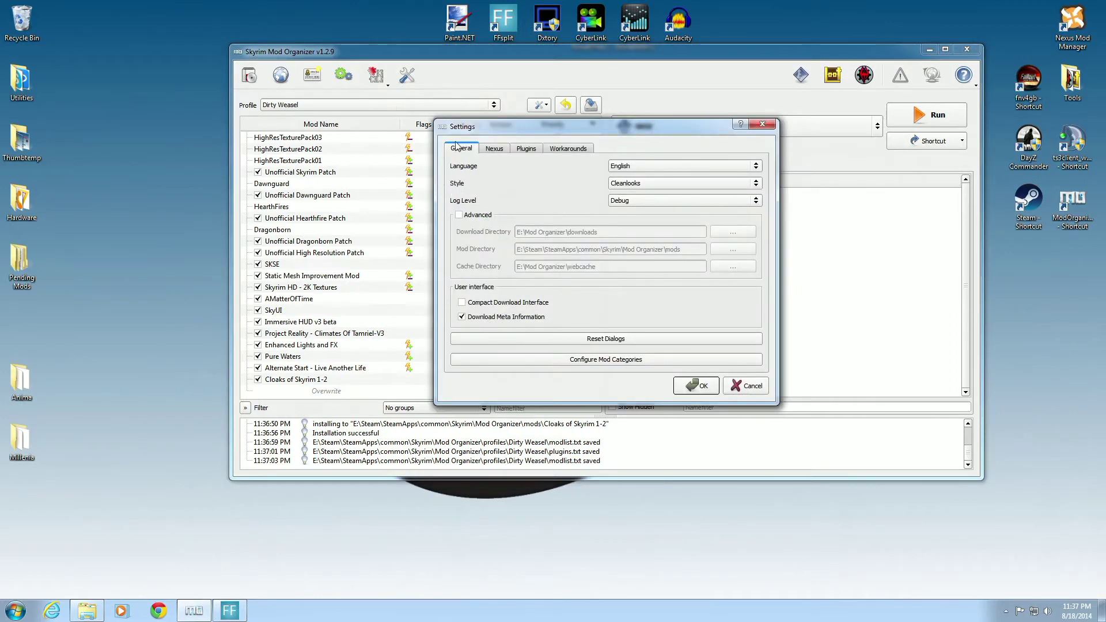
{"action": "left_click", "coordinate": [493, 151]}
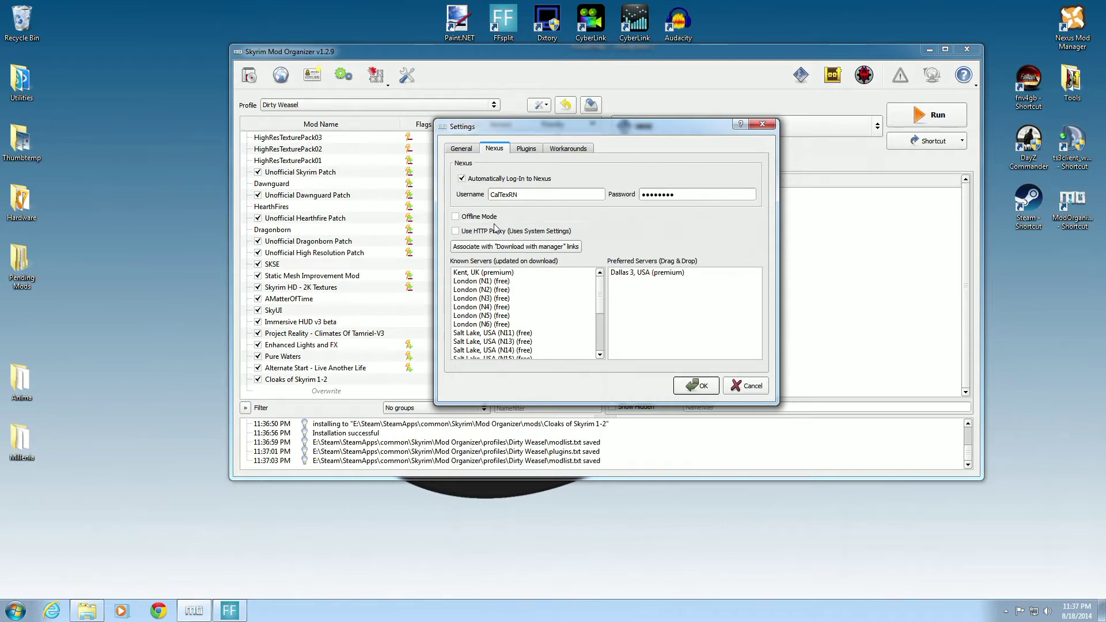
{"action": "left_click", "coordinate": [517, 249]}
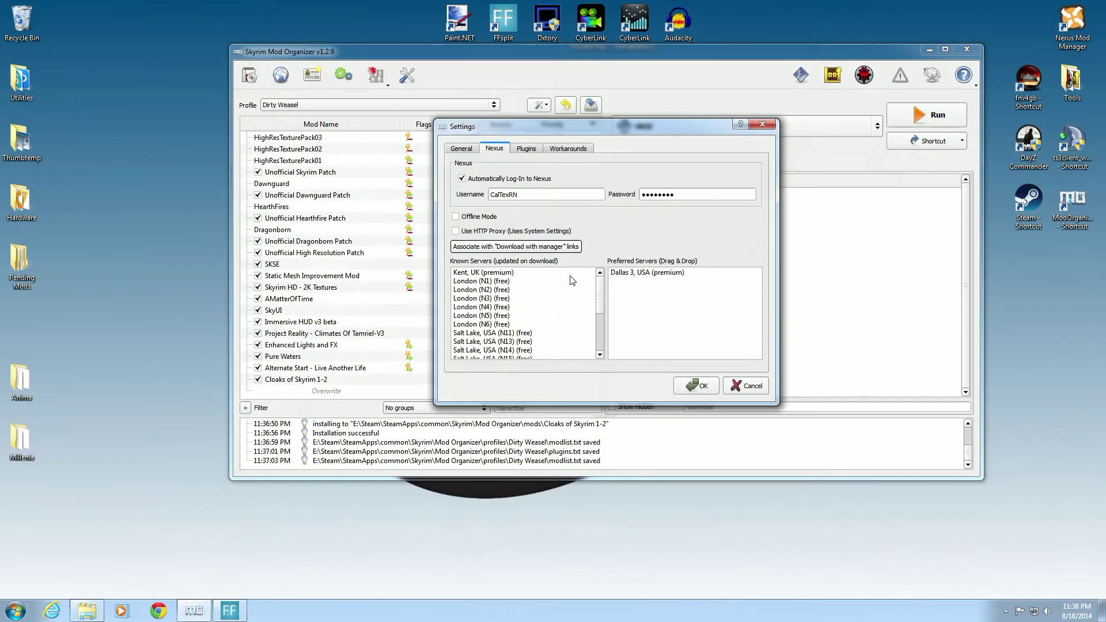
Step: Try adding Kent, UK to preferred servers, then revert it and save, keeping Dallas 3 only
{"action": "left_click_drag", "start_coordinate": [497, 275], "coordinate": [657, 289]}
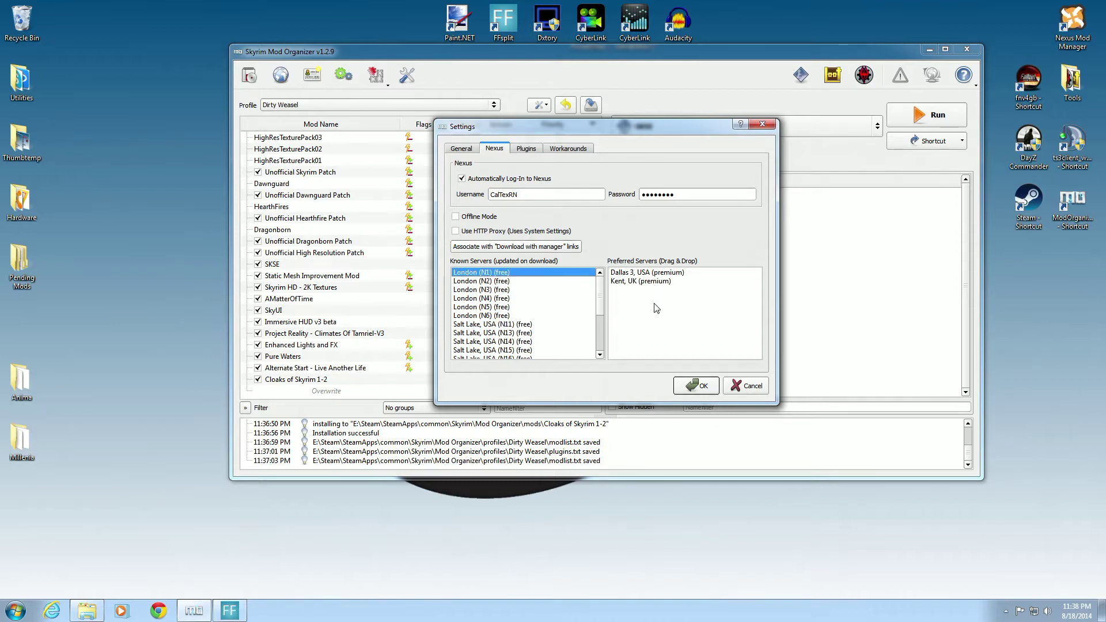
{"action": "left_click_drag", "start_coordinate": [646, 282], "coordinate": [540, 286]}
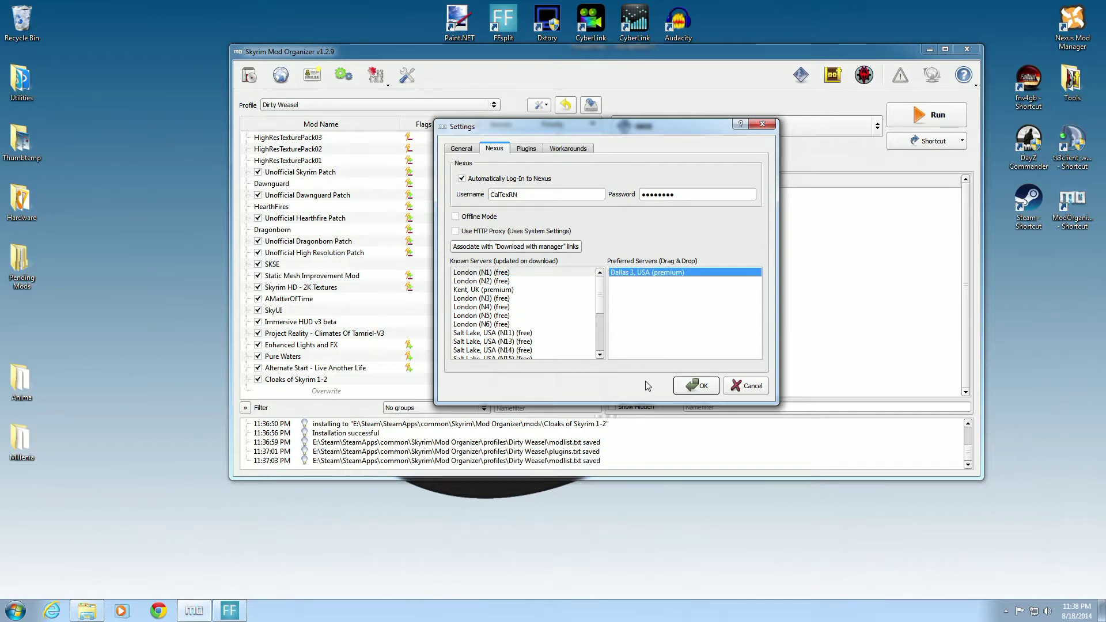
{"action": "left_click", "coordinate": [687, 389]}
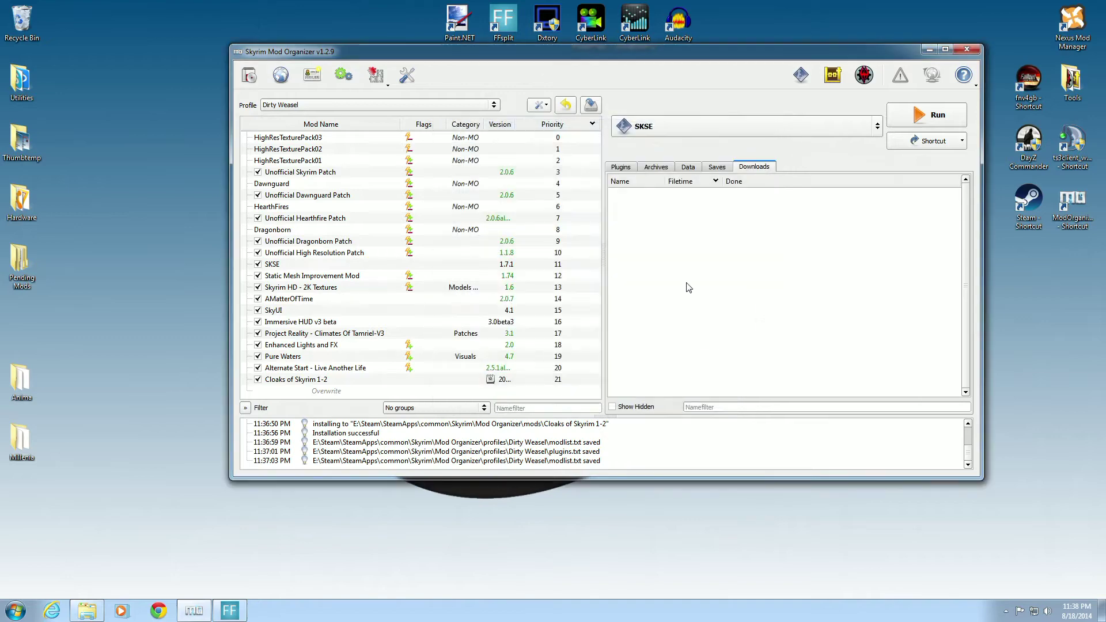
Step: On Nexus Skyrim, search for cloaks, sort by most downloaded, and open Cloaks of Skyrim
{"action": "left_click", "coordinate": [279, 76]}
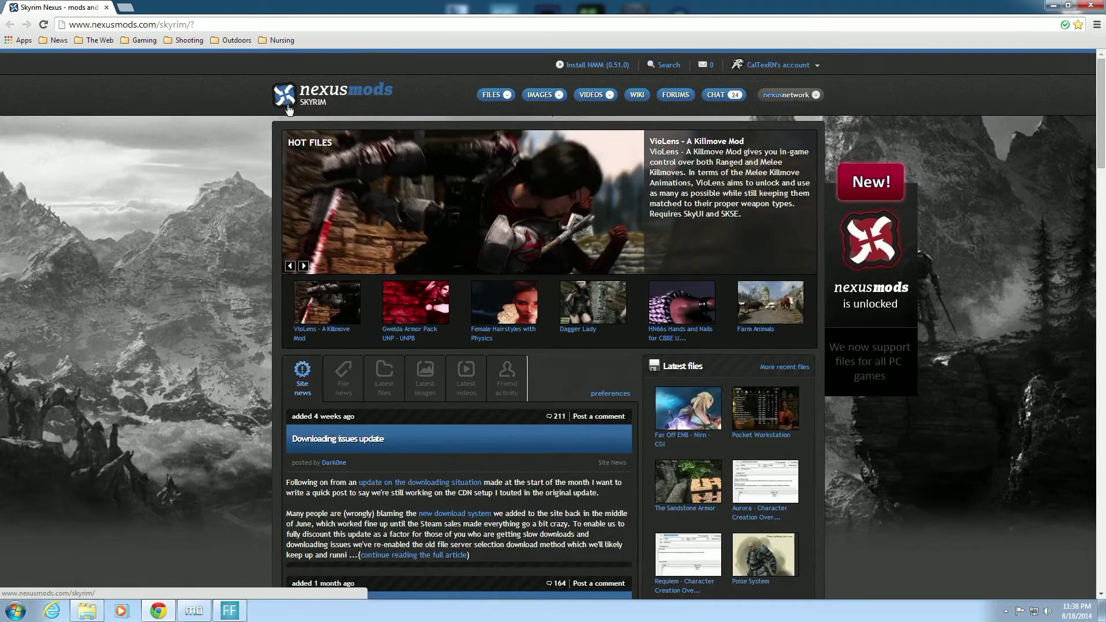
{"action": "mouse_move", "coordinate": [584, 99]}
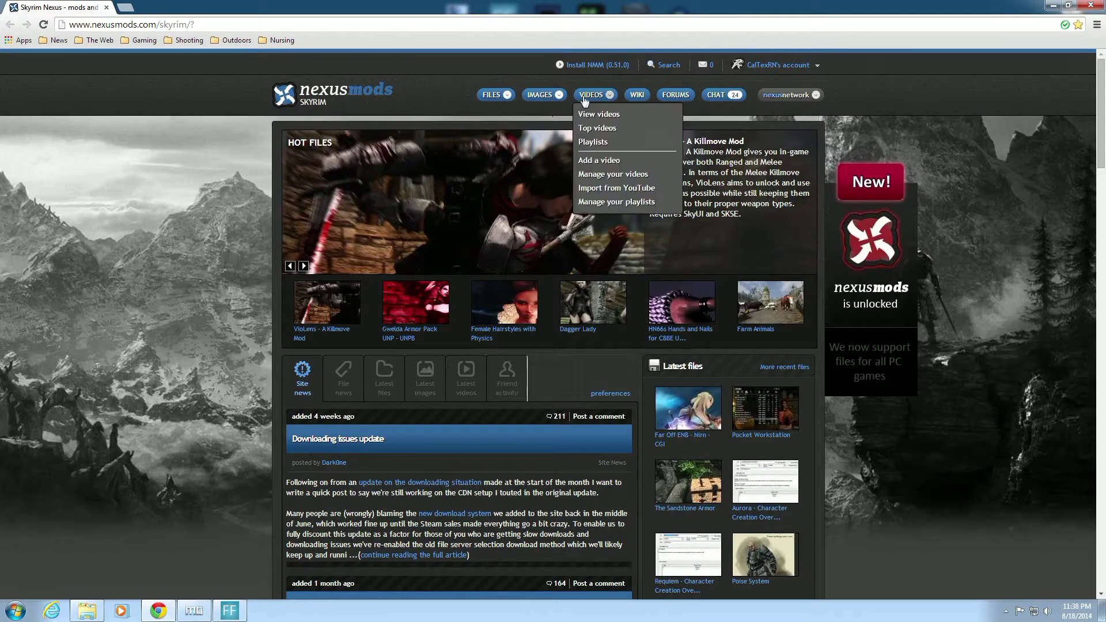
{"action": "left_click", "coordinate": [669, 65]}
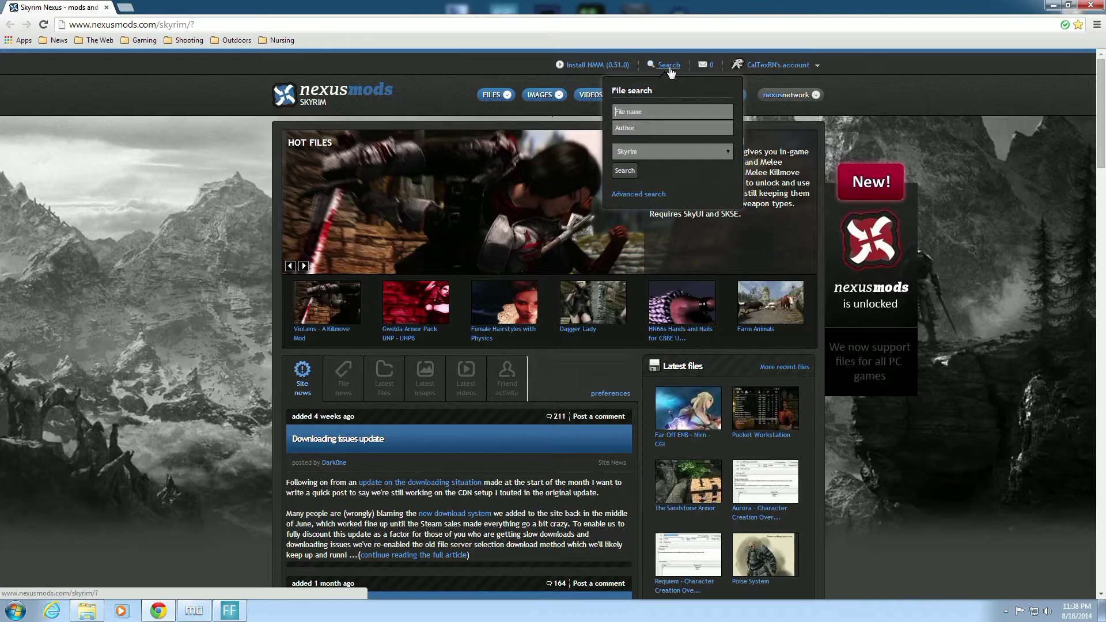
{"action": "type", "text": "cloaks"}
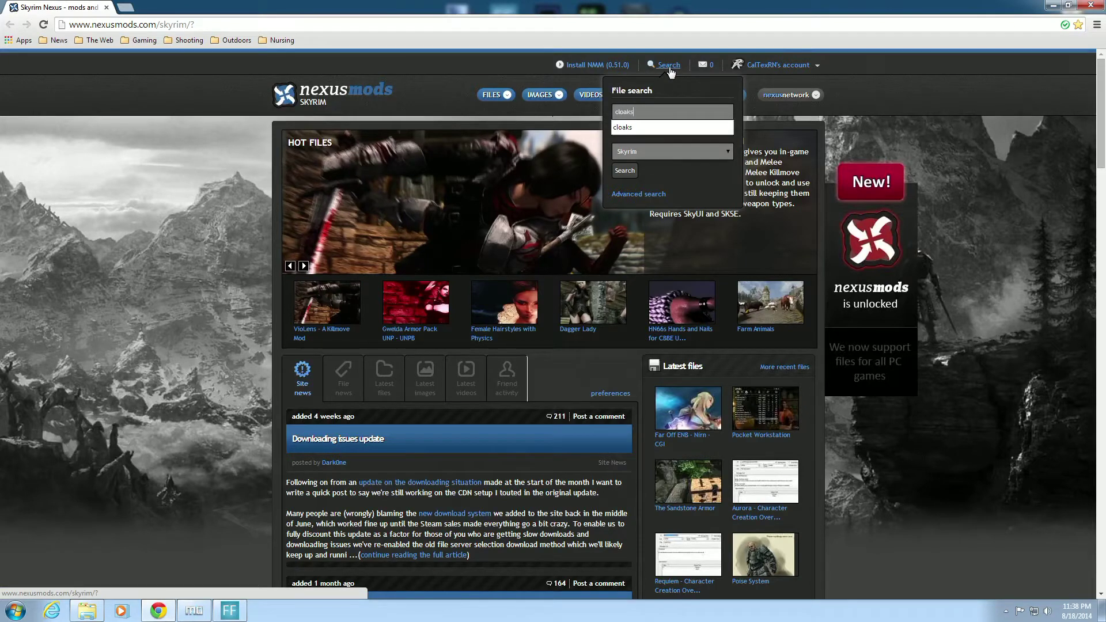
{"action": "key", "text": "Return"}
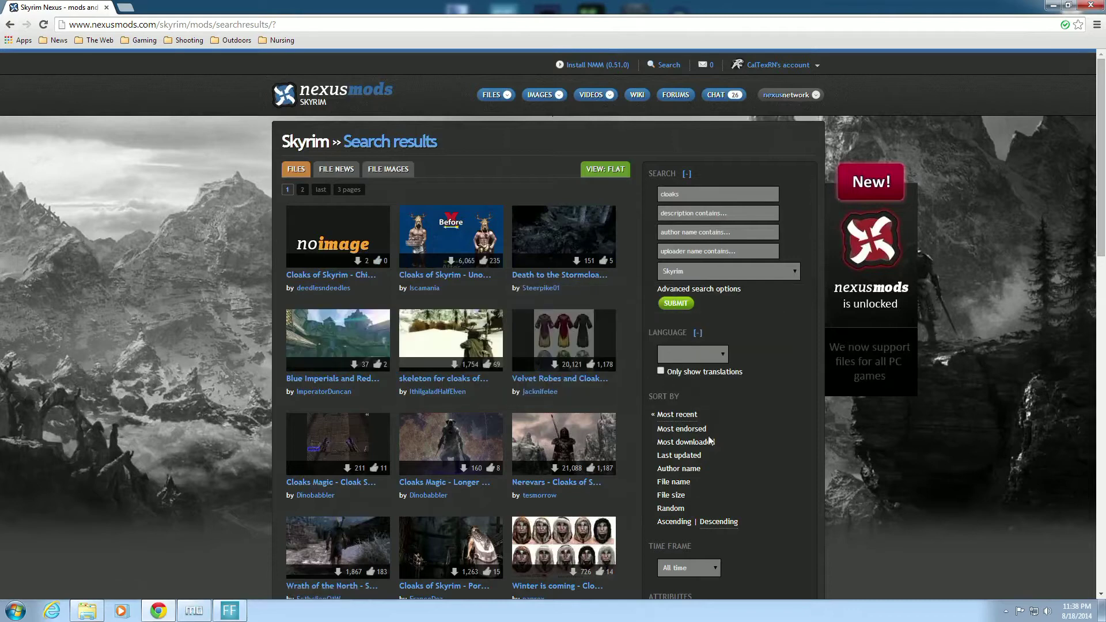
{"action": "left_click", "coordinate": [691, 441]}
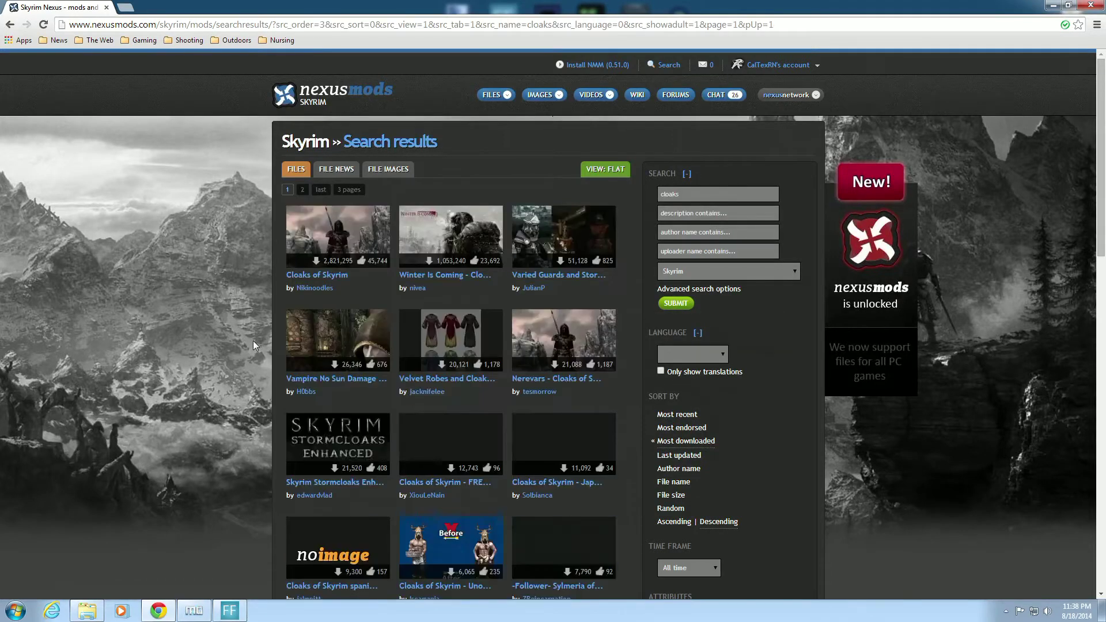
{"action": "left_click", "coordinate": [316, 279]}
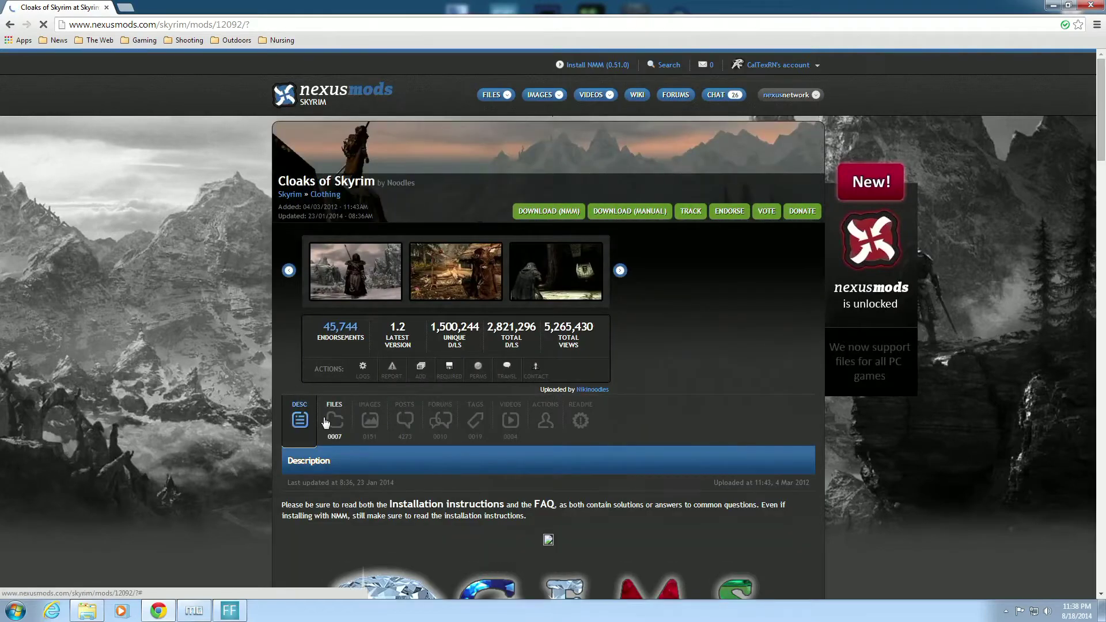
Step: From the Files tab, download the optional Cloaks of Skyrim 1-2 Dawnguard file with the manager
{"action": "left_click", "coordinate": [330, 422]}
{"action": "scroll", "coordinate": [247, 381], "scroll_direction": "down", "scroll_amount": 5}
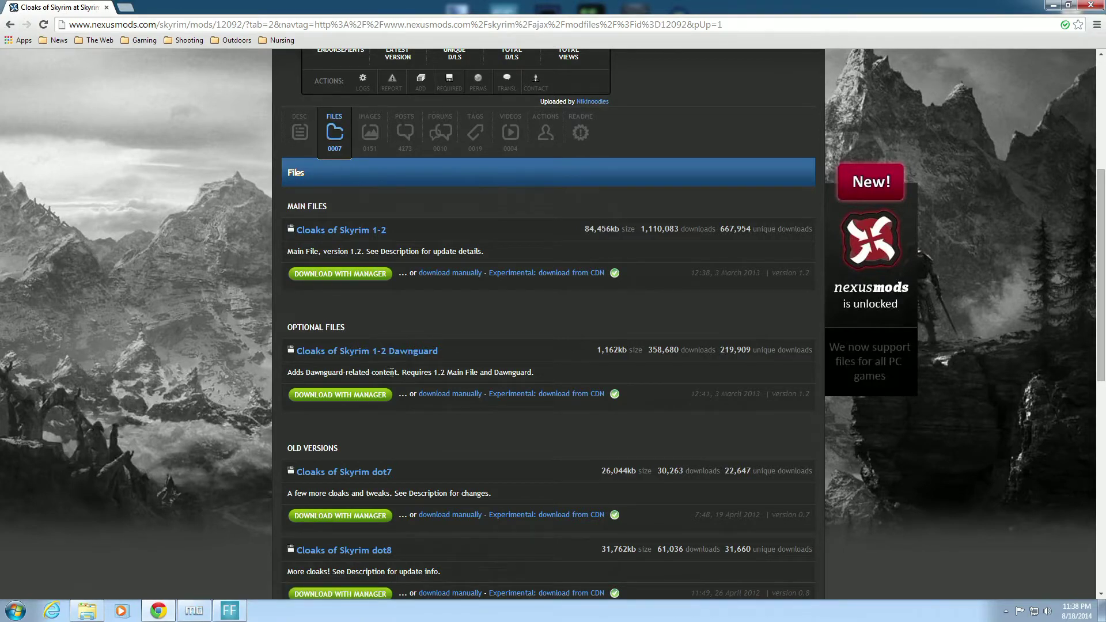
{"action": "left_click", "coordinate": [344, 395]}
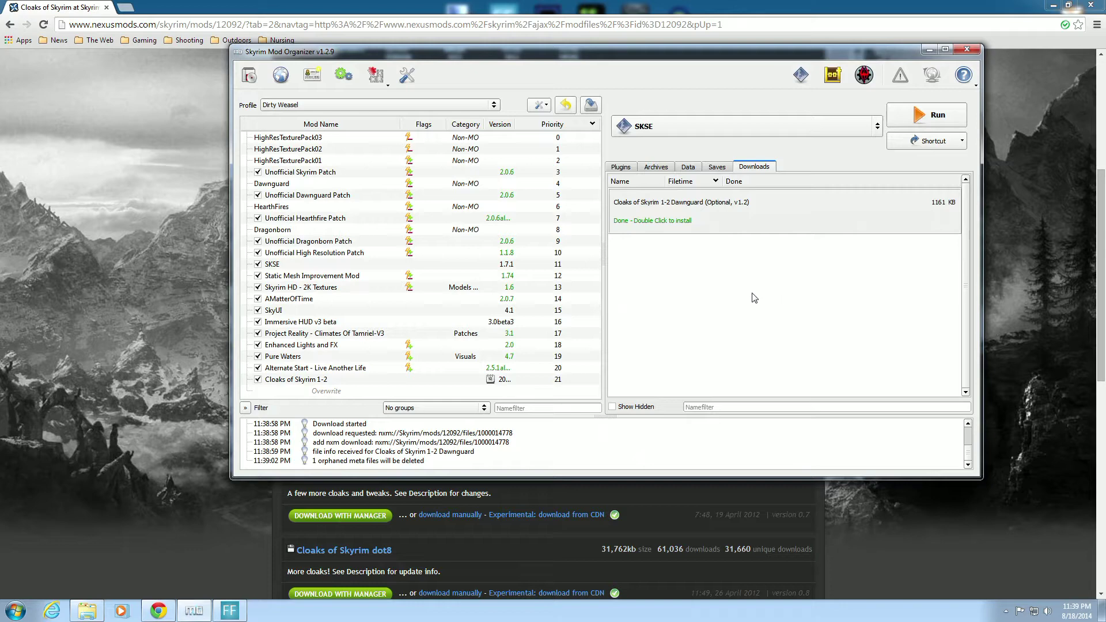
Step: Install the Dawnguard download manually as Cloaks of Skyrim 1-2 and merge it into the existing mod
{"action": "double_click", "coordinate": [727, 221]}
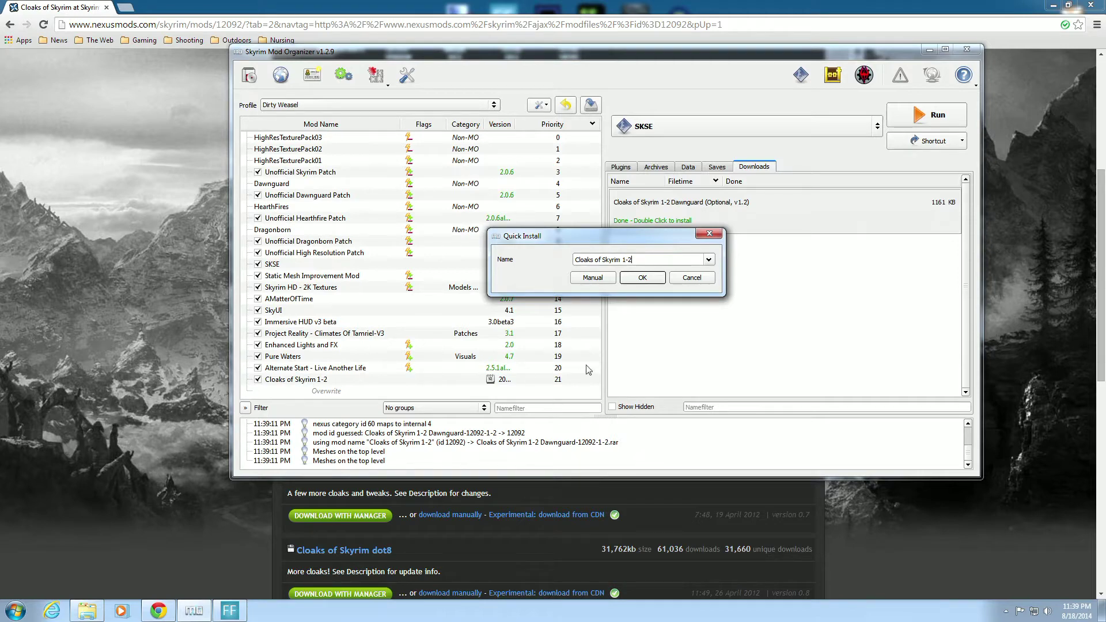
{"action": "left_click", "coordinate": [709, 261]}
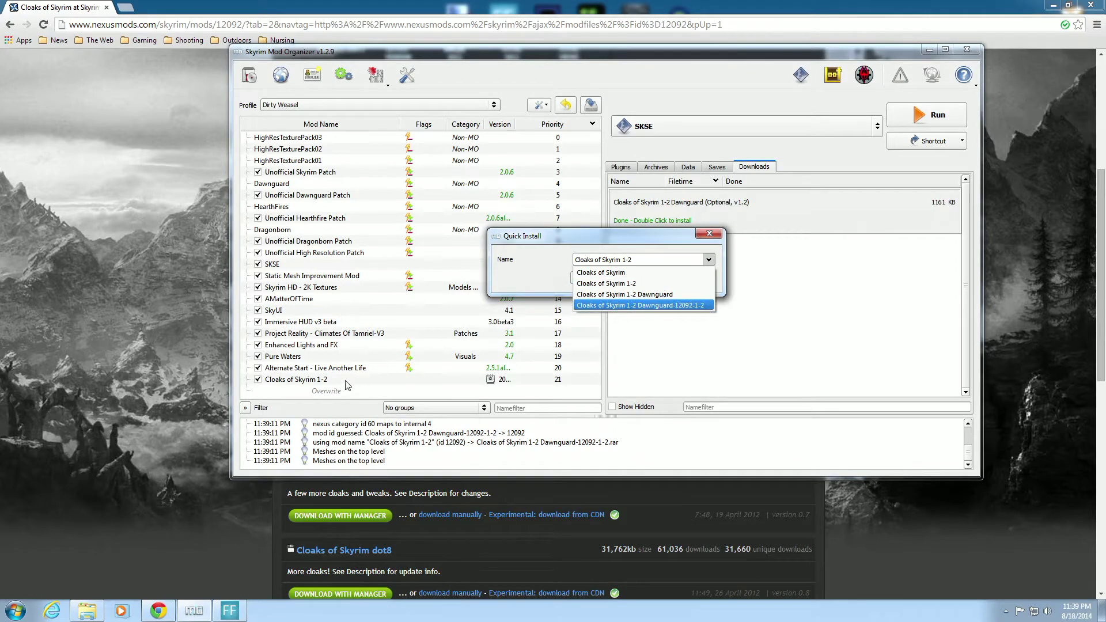
{"action": "left_click", "coordinate": [605, 283]}
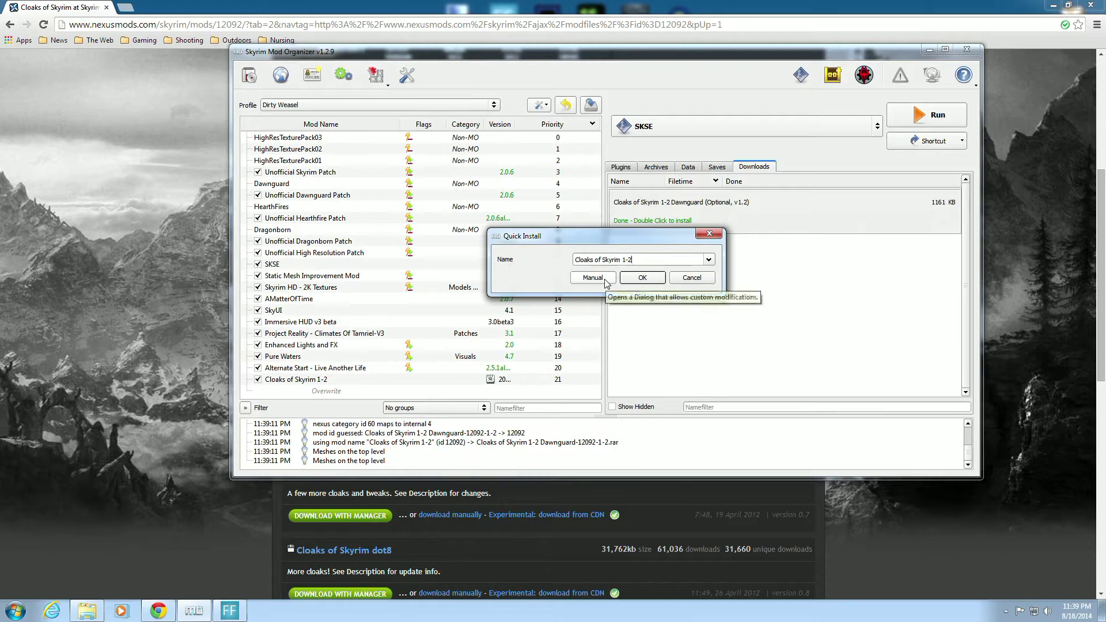
{"action": "left_click", "coordinate": [605, 279]}
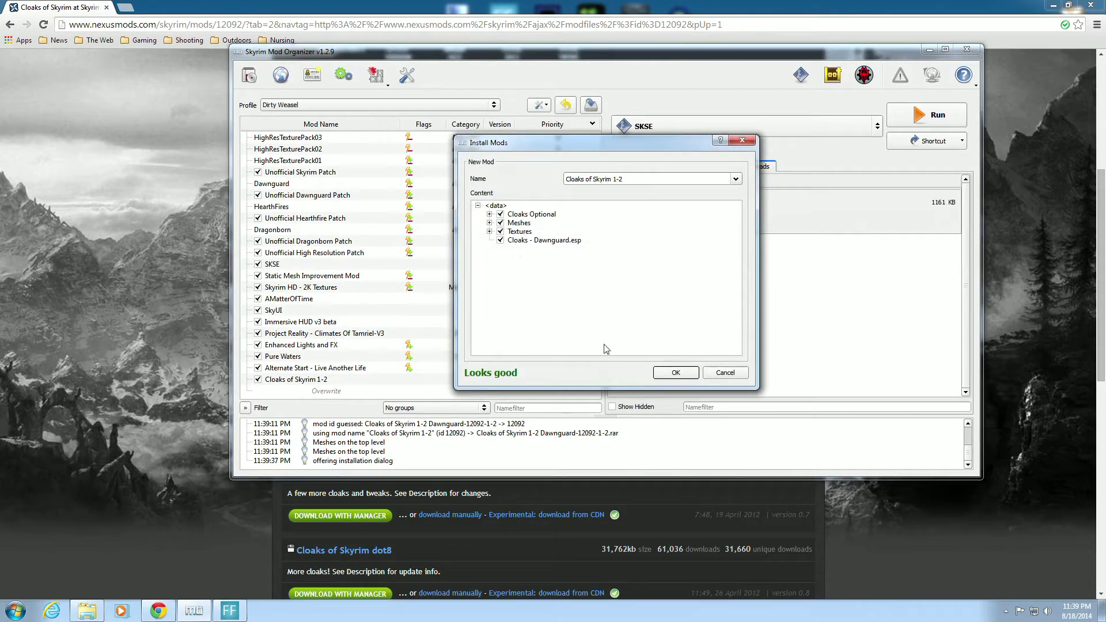
{"action": "left_click", "coordinate": [665, 373]}
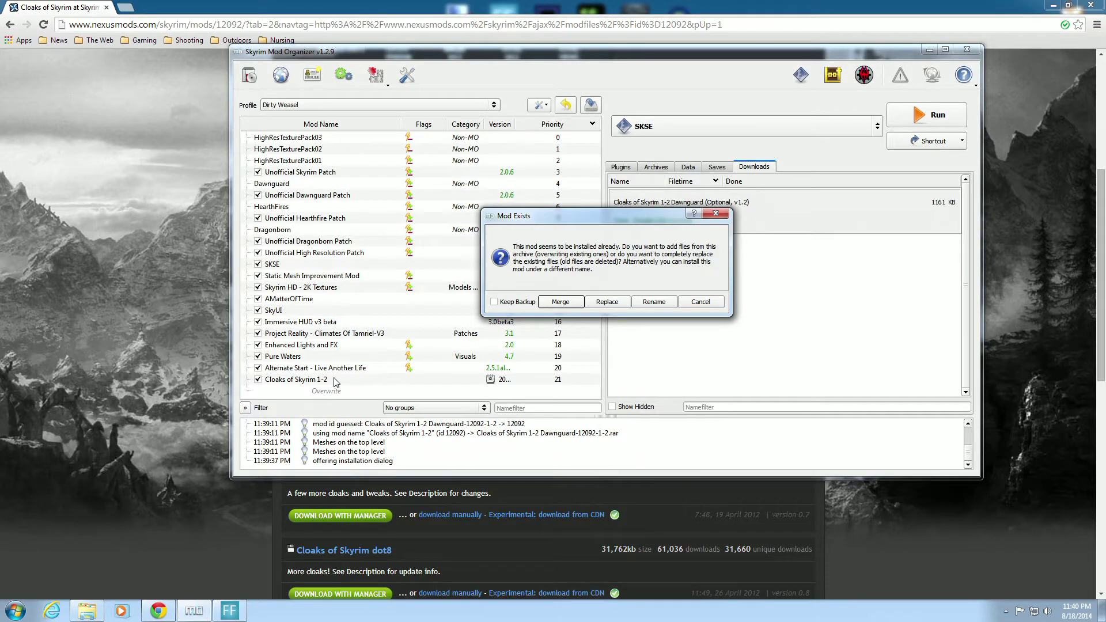
{"action": "left_click", "coordinate": [567, 303]}
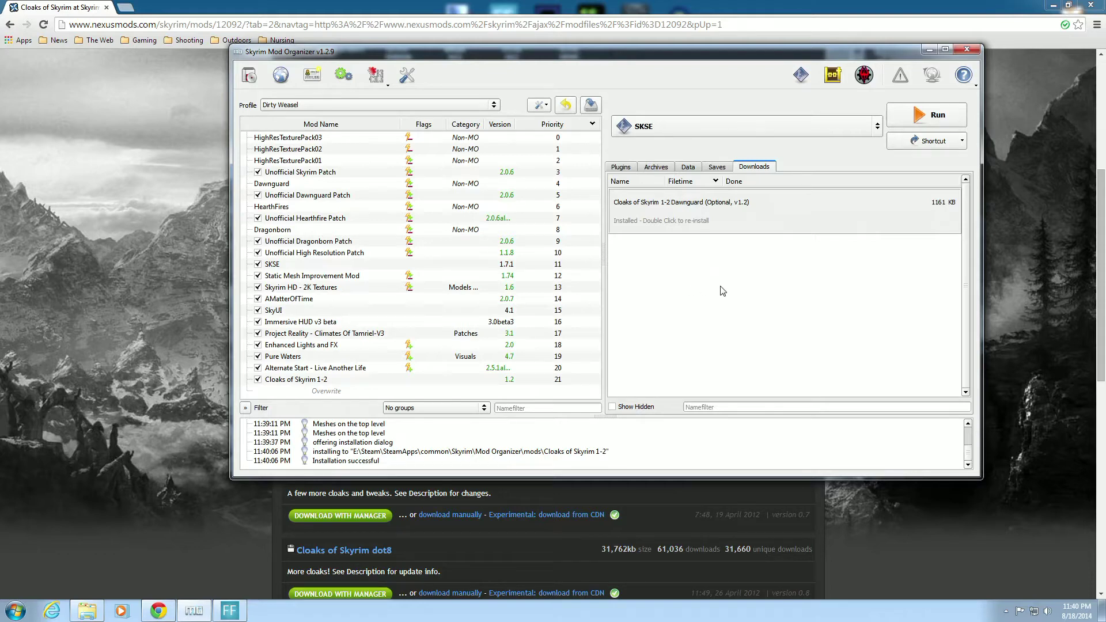
Step: Remove the installed Dawnguard download from view, then enable Show Hidden and scroll the Downloads list
{"action": "mouse_move", "coordinate": [640, 232]}
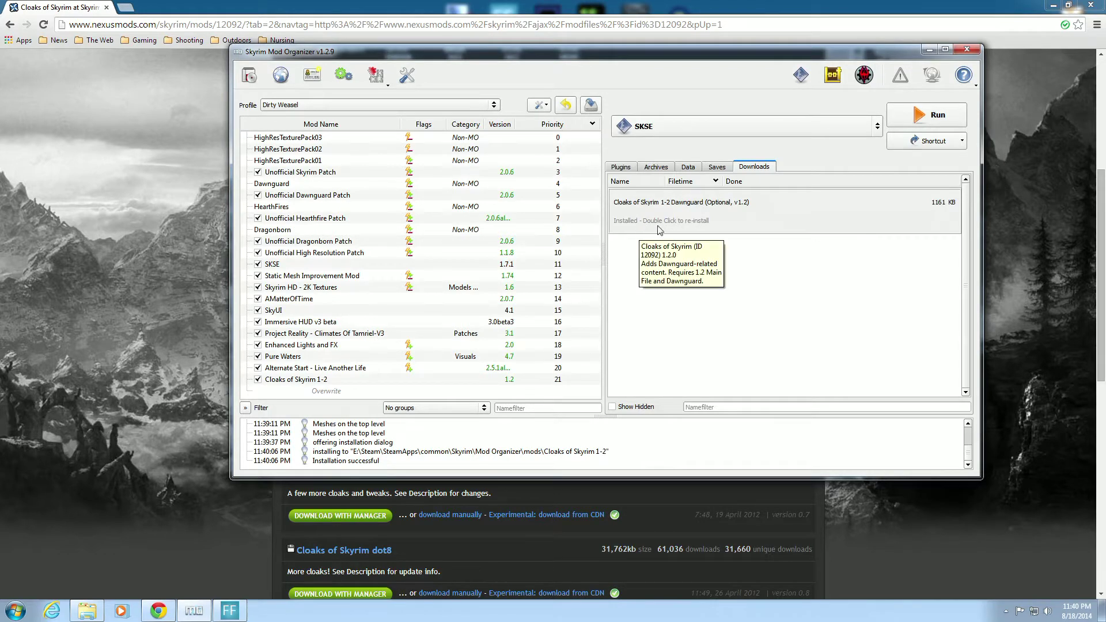
{"action": "right_click", "coordinate": [738, 220]}
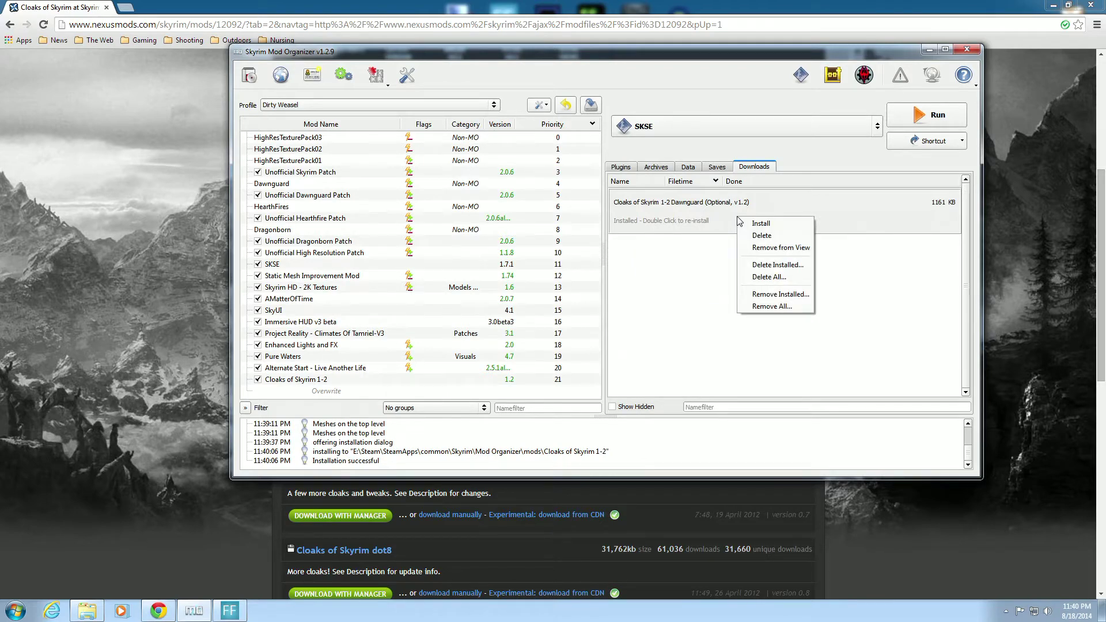
{"action": "left_click", "coordinate": [748, 248]}
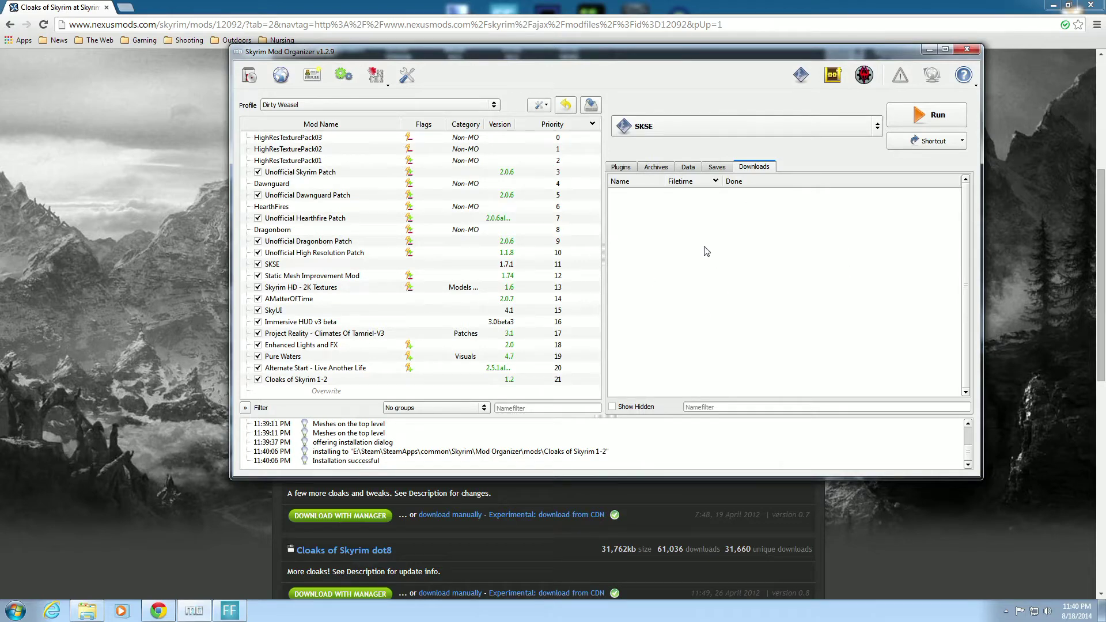
{"action": "left_click", "coordinate": [614, 408]}
{"action": "left_click_drag", "start_coordinate": [968, 212], "coordinate": [968, 376]}
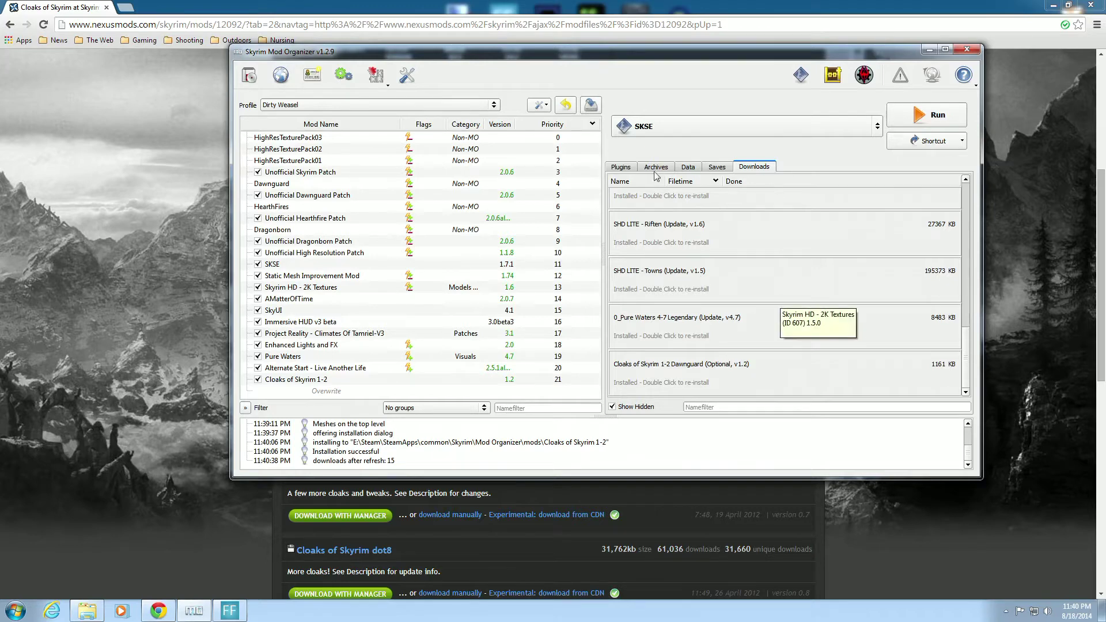
Step: Enable Cloaks - Dawnguard.esp at the bottom of the Plugins list
{"action": "left_click", "coordinate": [627, 168]}
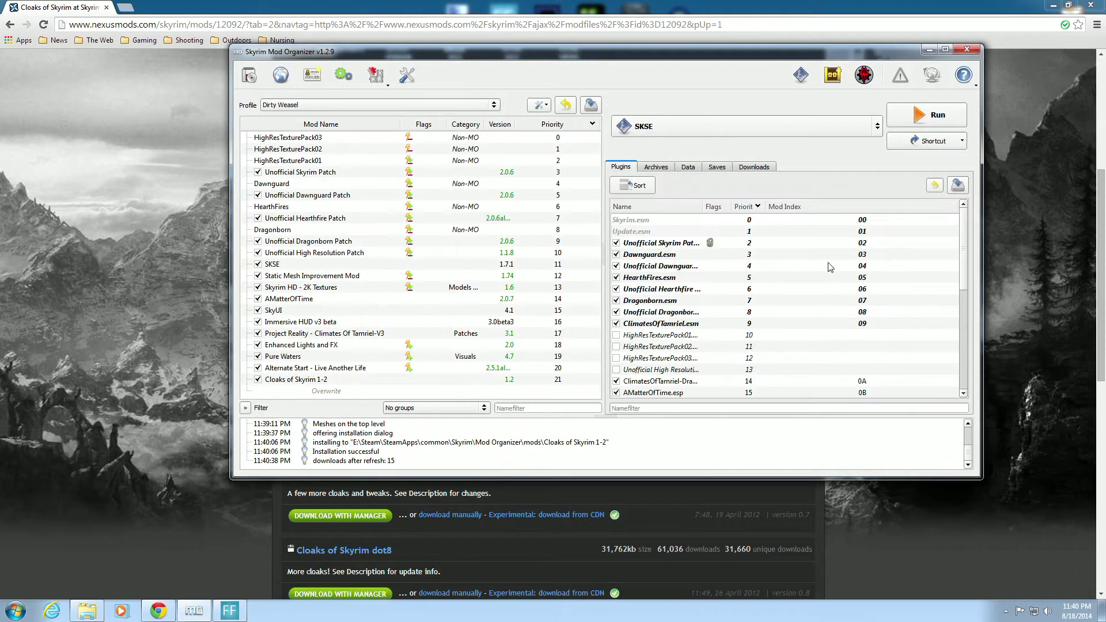
{"action": "left_click_drag", "start_coordinate": [963, 231], "coordinate": [966, 340]}
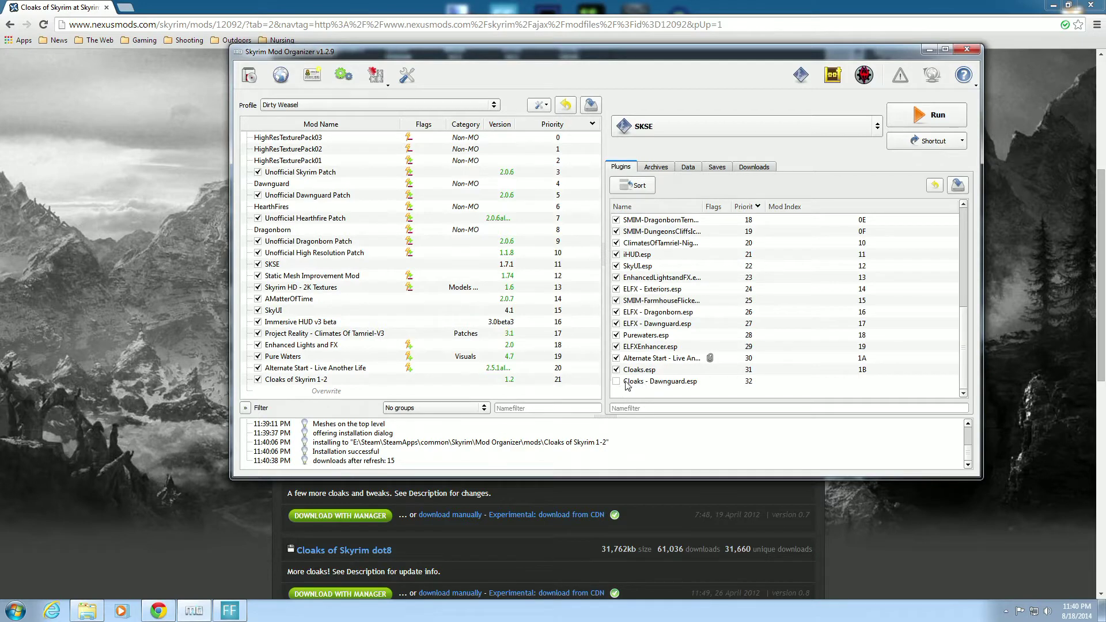
{"action": "left_click", "coordinate": [617, 383]}
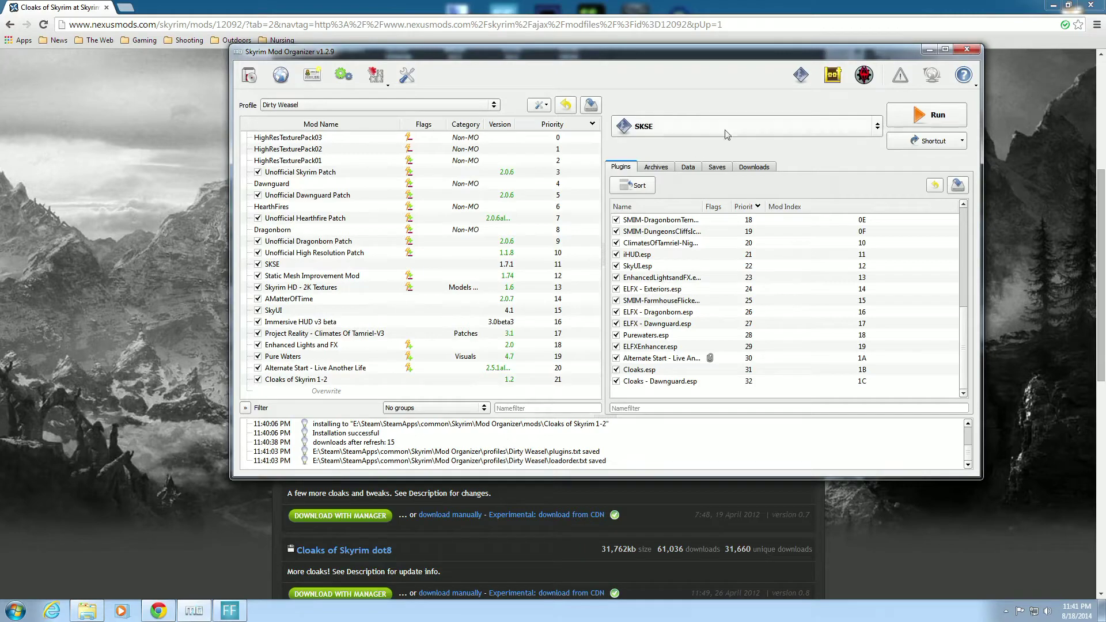
Step: Search Nexus Mods for 'winter', sort by most downloaded, and open Winter Is Coming - Cloaks
{"action": "left_click", "coordinate": [928, 51]}
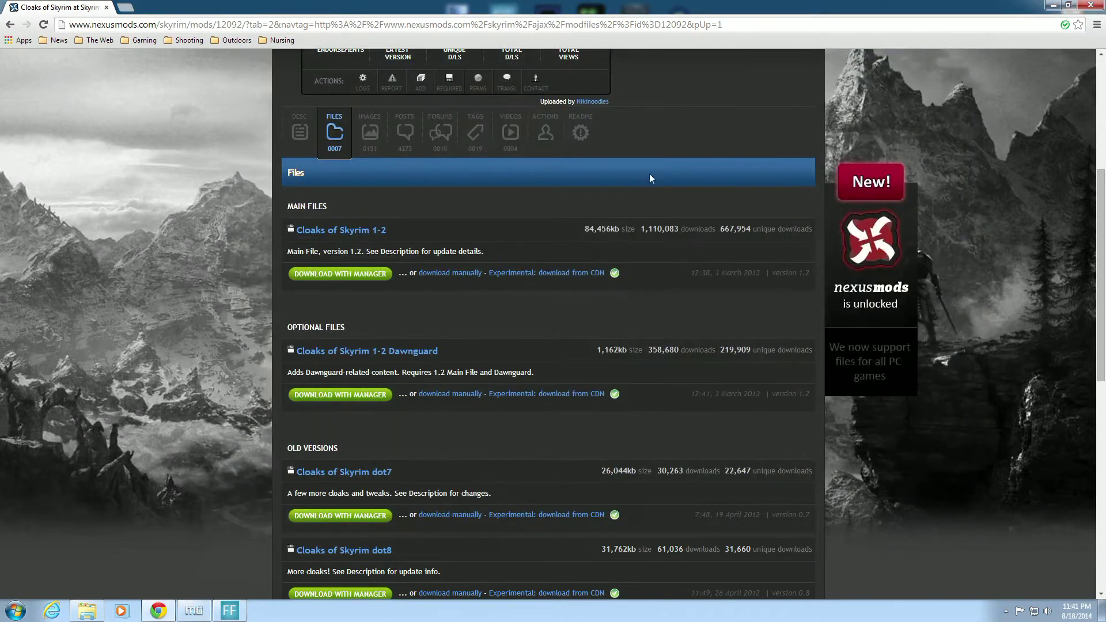
{"action": "scroll", "coordinate": [596, 236], "scroll_direction": "up", "scroll_amount": 3}
{"action": "scroll", "coordinate": [628, 244], "scroll_direction": "up", "scroll_amount": 2}
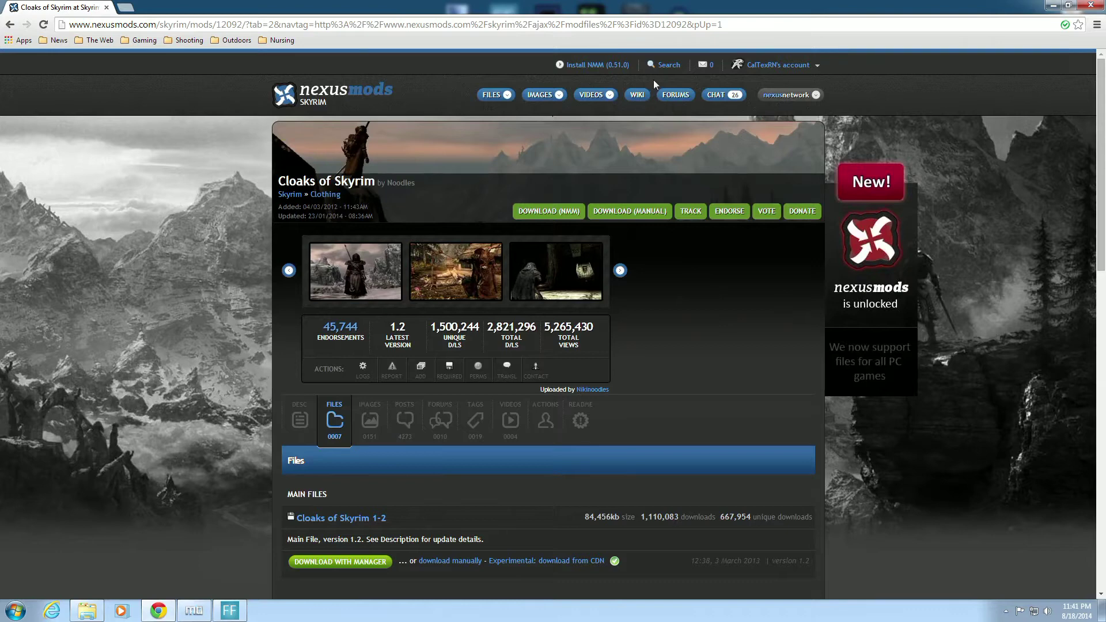
{"action": "left_click", "coordinate": [667, 67]}
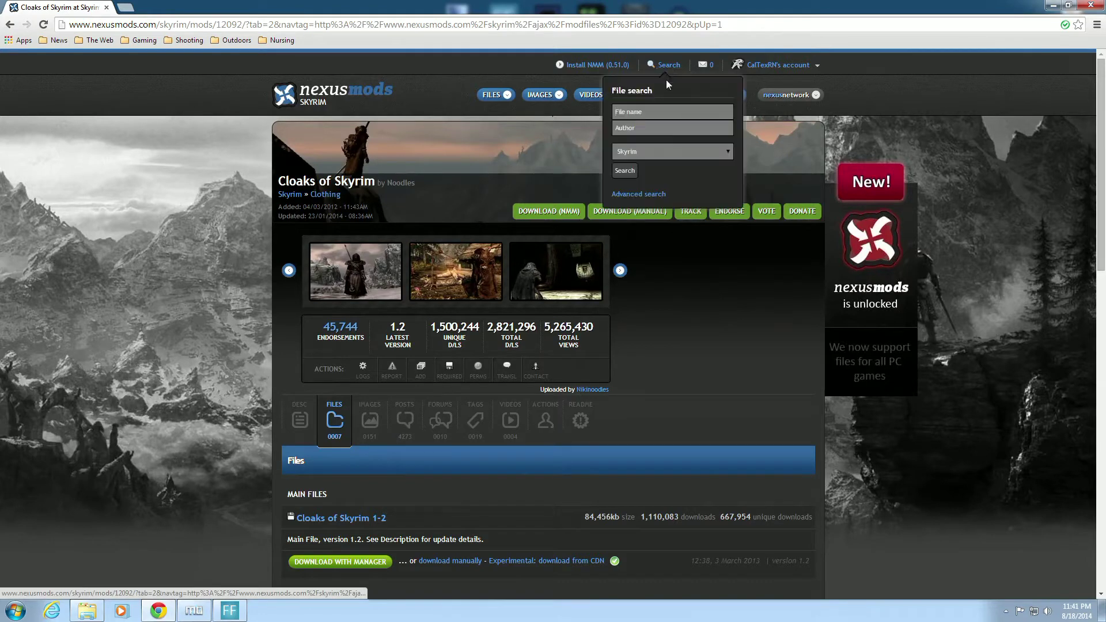
{"action": "type", "text": "winter"}
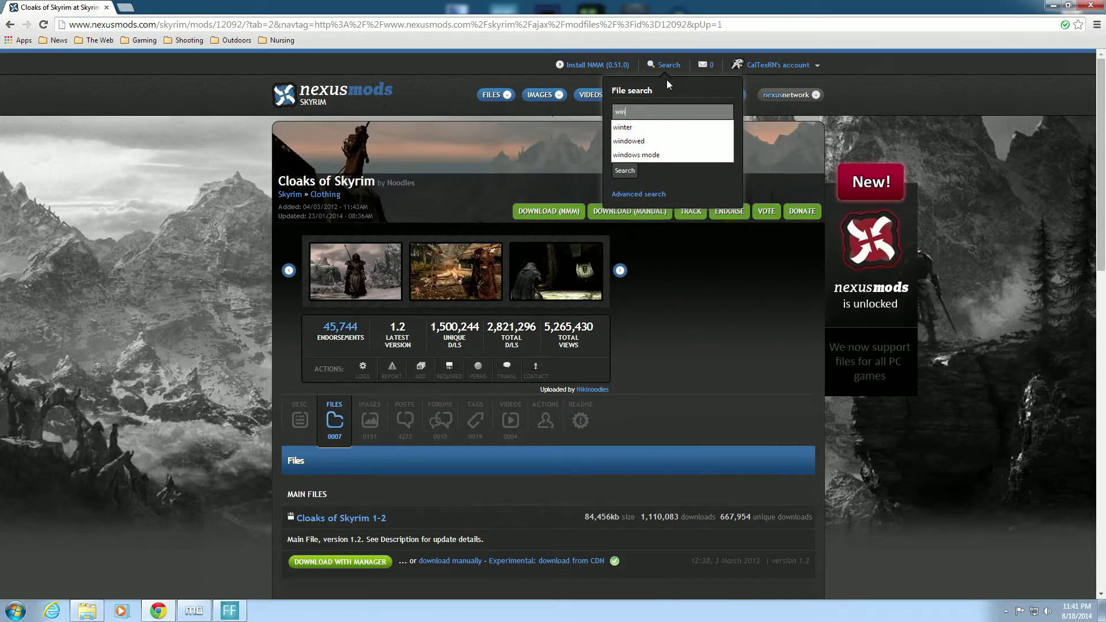
{"action": "left_click", "coordinate": [657, 127]}
{"action": "left_click", "coordinate": [625, 170]}
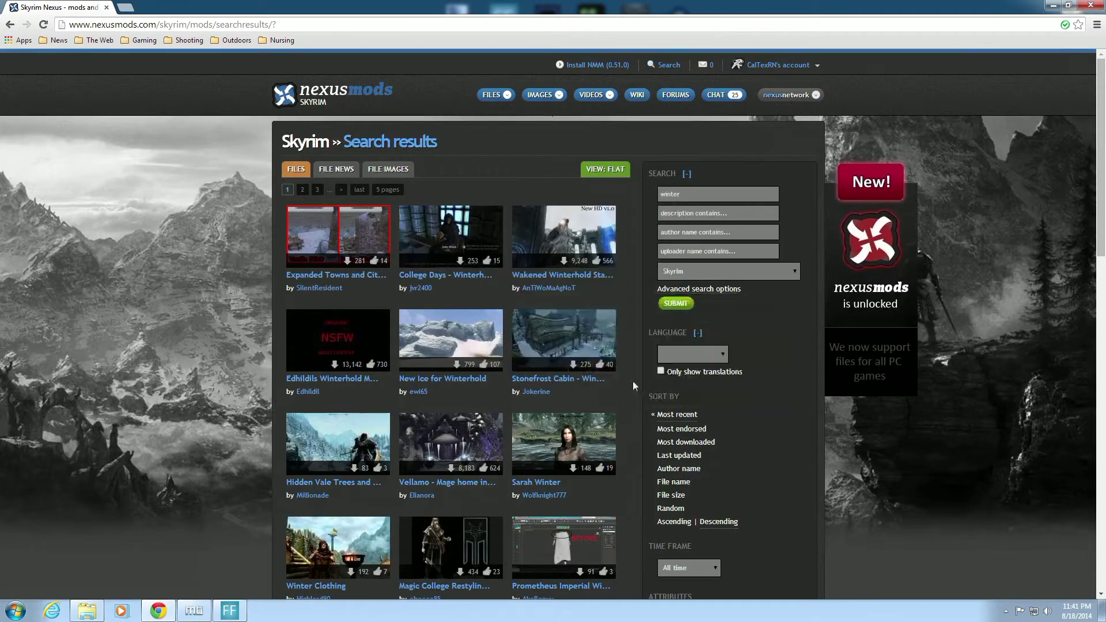
{"action": "left_click", "coordinate": [672, 442]}
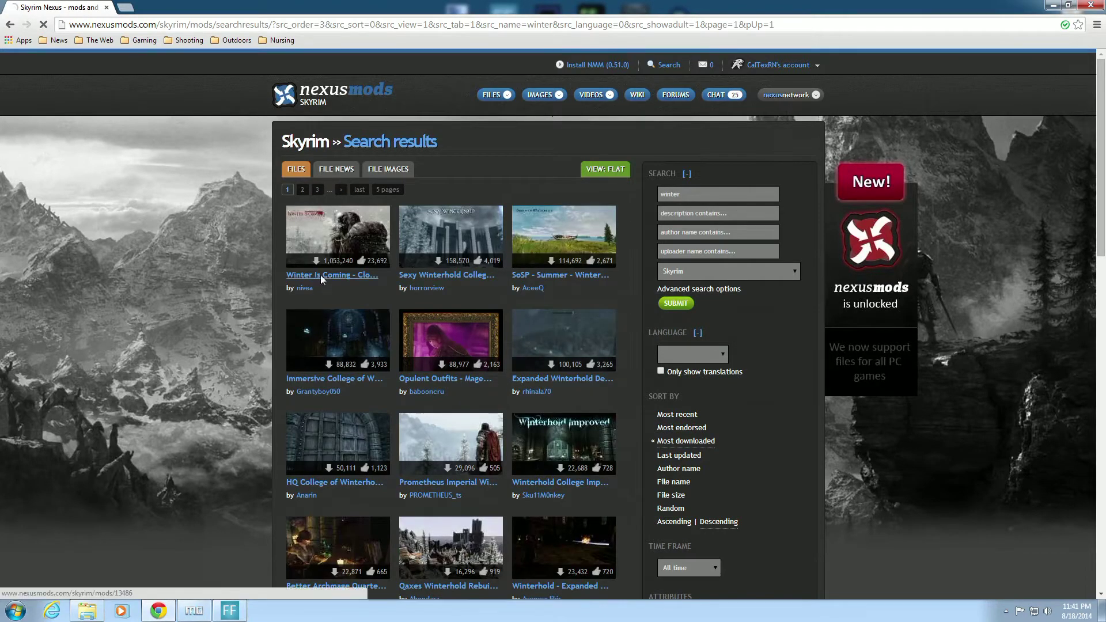
{"action": "left_click", "coordinate": [321, 274]}
Step: Download WIC Cloaks NMM 2_3 with the mod manager and bring Mod Organizer back
{"action": "scroll", "coordinate": [222, 266], "scroll_direction": "down", "scroll_amount": 3}
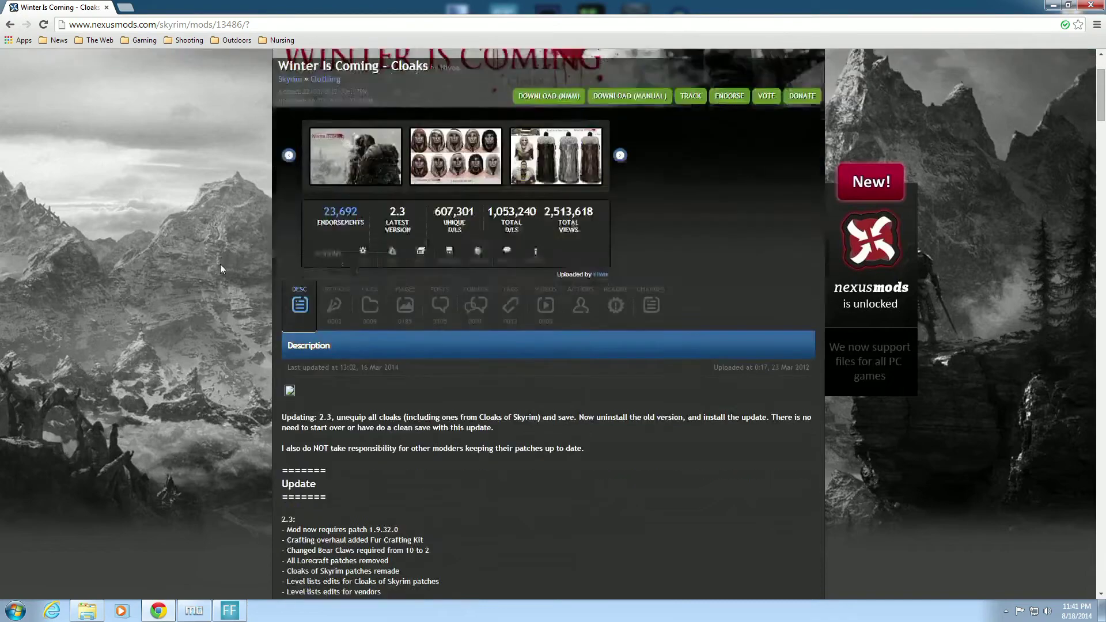
{"action": "scroll", "coordinate": [220, 265], "scroll_direction": "down", "scroll_amount": 5}
{"action": "left_click", "coordinate": [369, 133]}
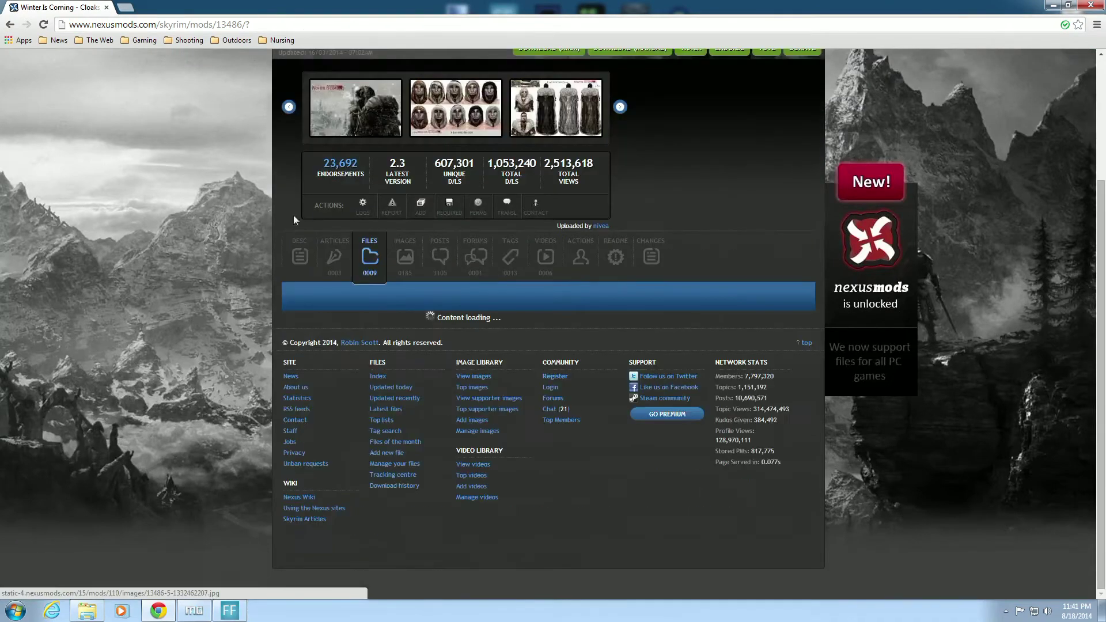
{"action": "scroll", "coordinate": [228, 266], "scroll_direction": "down", "scroll_amount": 4}
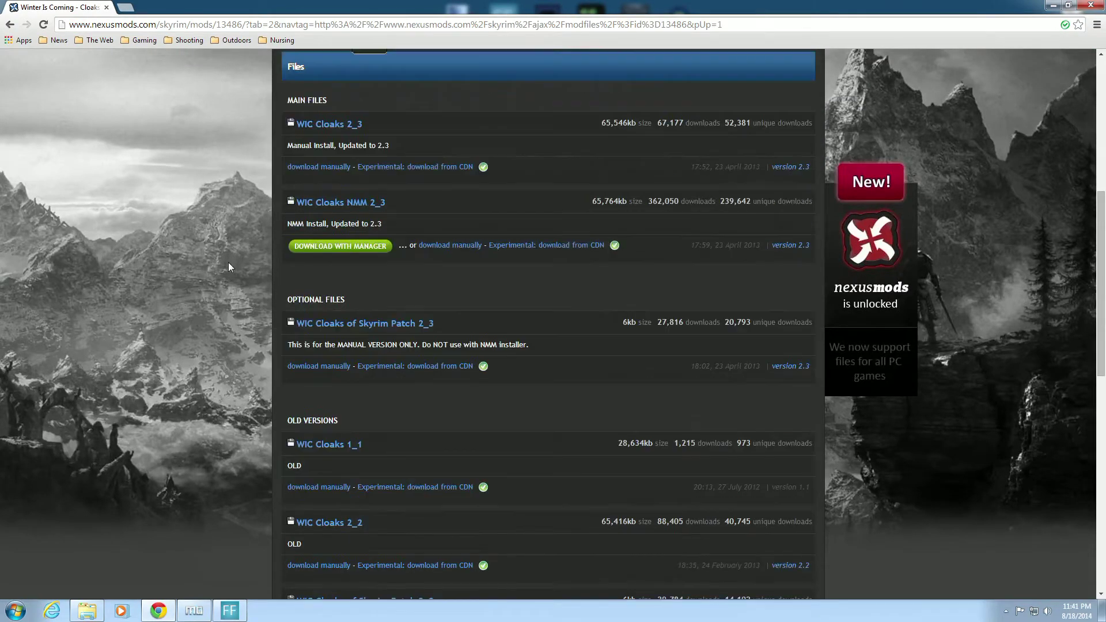
{"action": "left_click", "coordinate": [319, 247]}
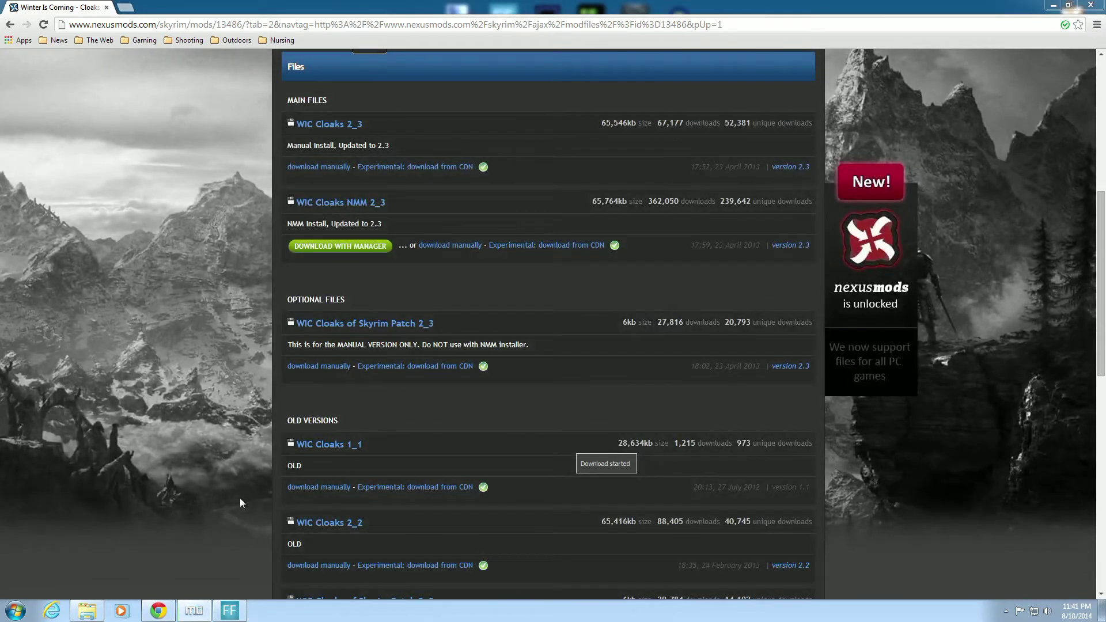
{"action": "left_click", "coordinate": [193, 610]}
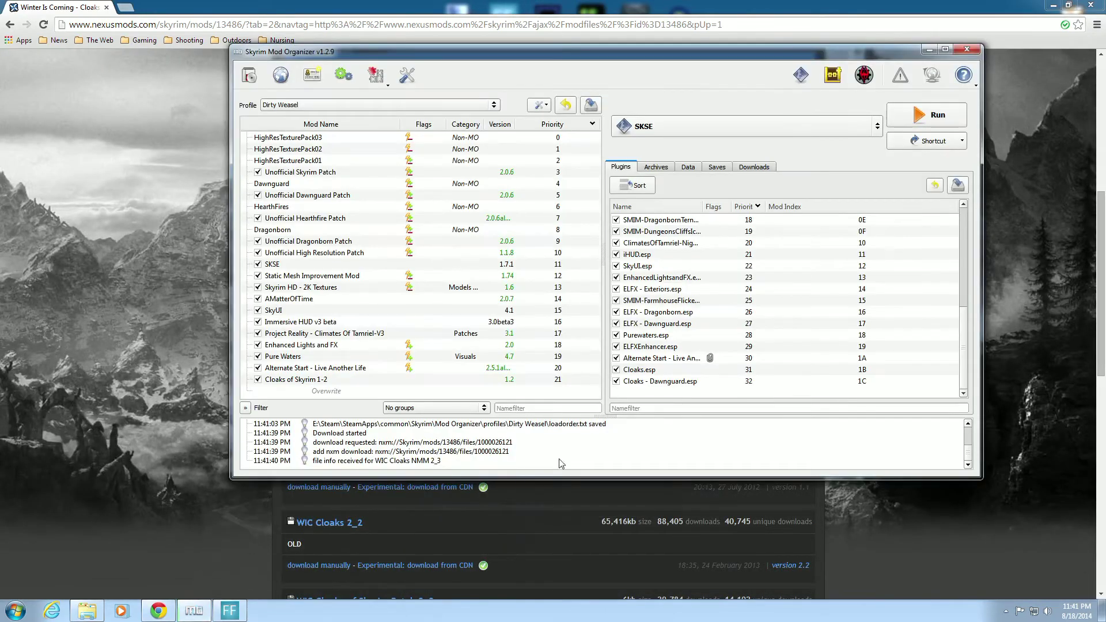
Step: View the downloads list with already-installed downloads hidden, waiting for WIC Cloaks to finish
{"action": "left_click", "coordinate": [752, 169]}
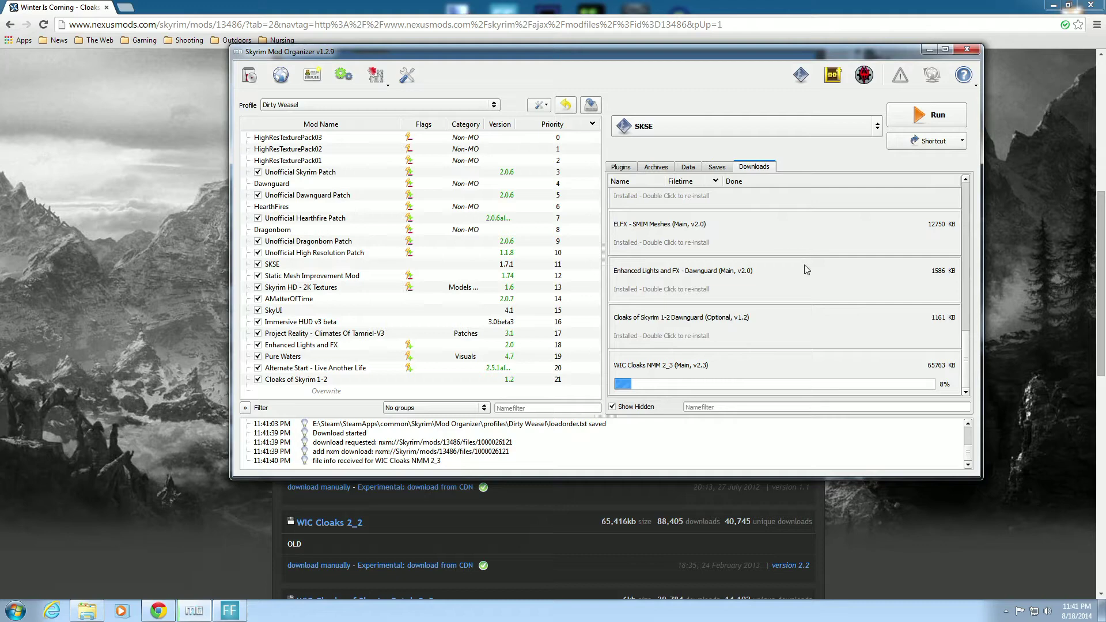
{"action": "left_click", "coordinate": [614, 407]}
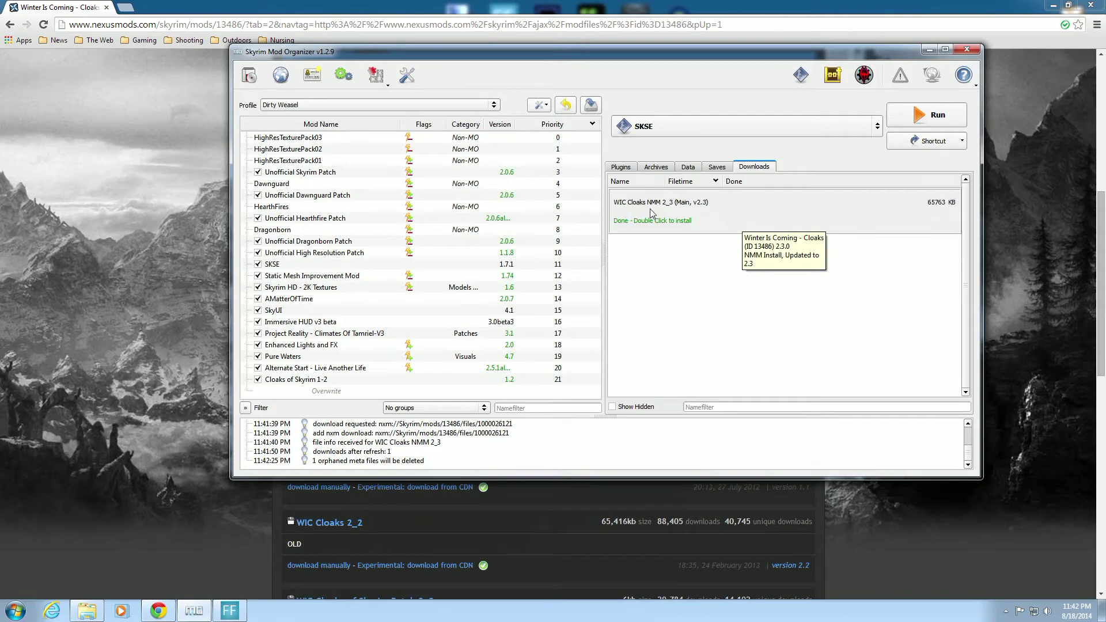
Step: Launch the installer for the WIC Cloaks NMM 2_3 download, keeping Main Plugin selected
{"action": "double_click", "coordinate": [742, 208]}
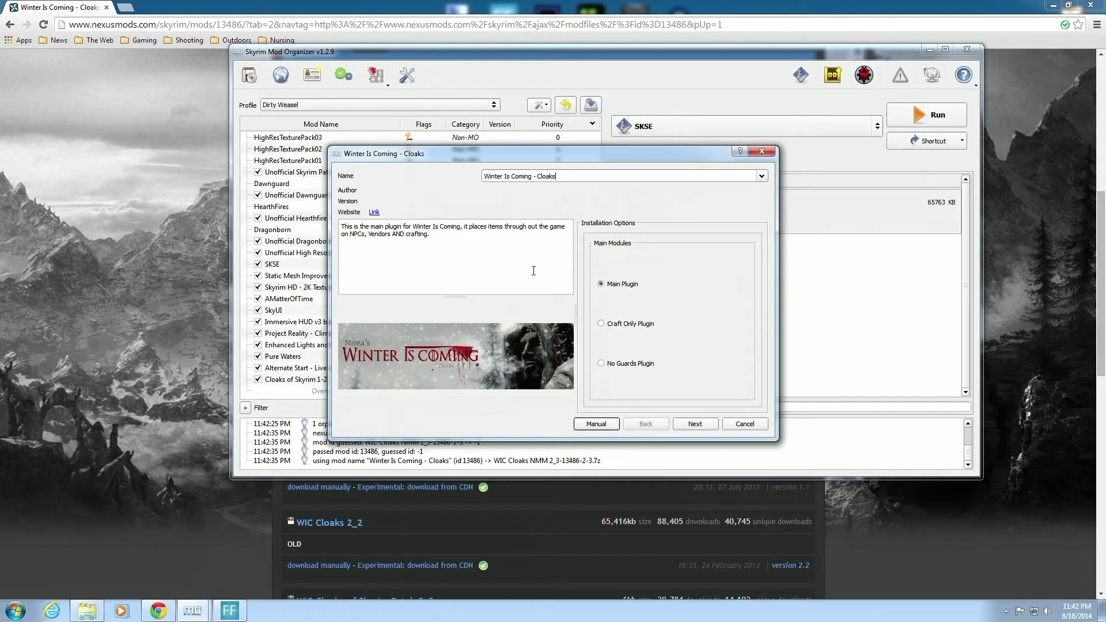
{"action": "mouse_move", "coordinate": [649, 326]}
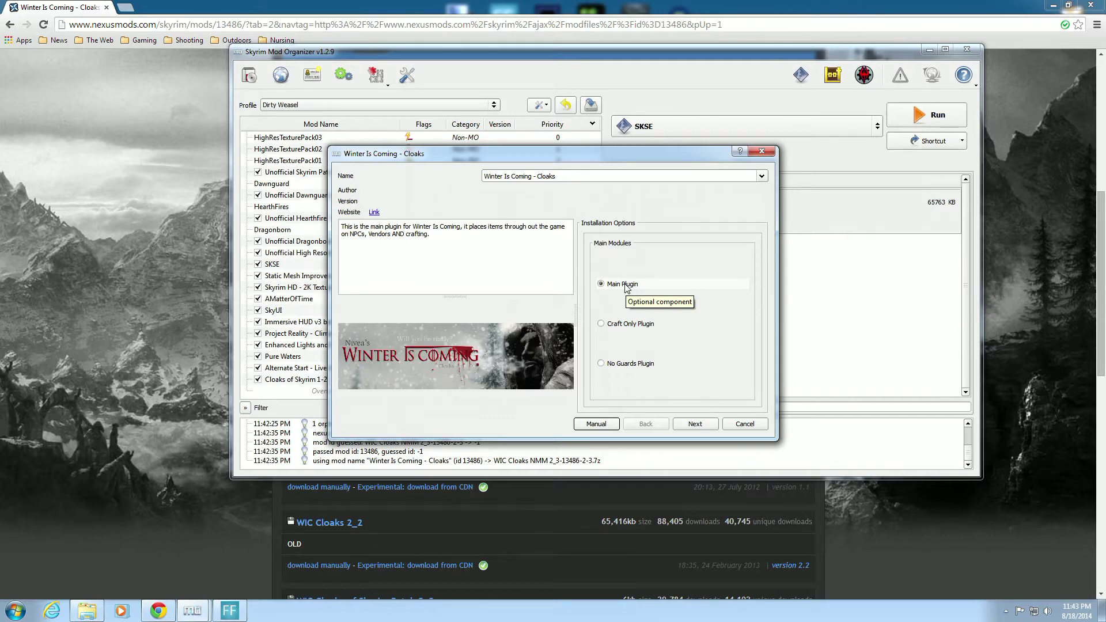
Step: Install Winter Is Coming - Cloaks with Main Plugin and Main Cloaks Patch, then enable it
{"action": "left_click", "coordinate": [695, 423]}
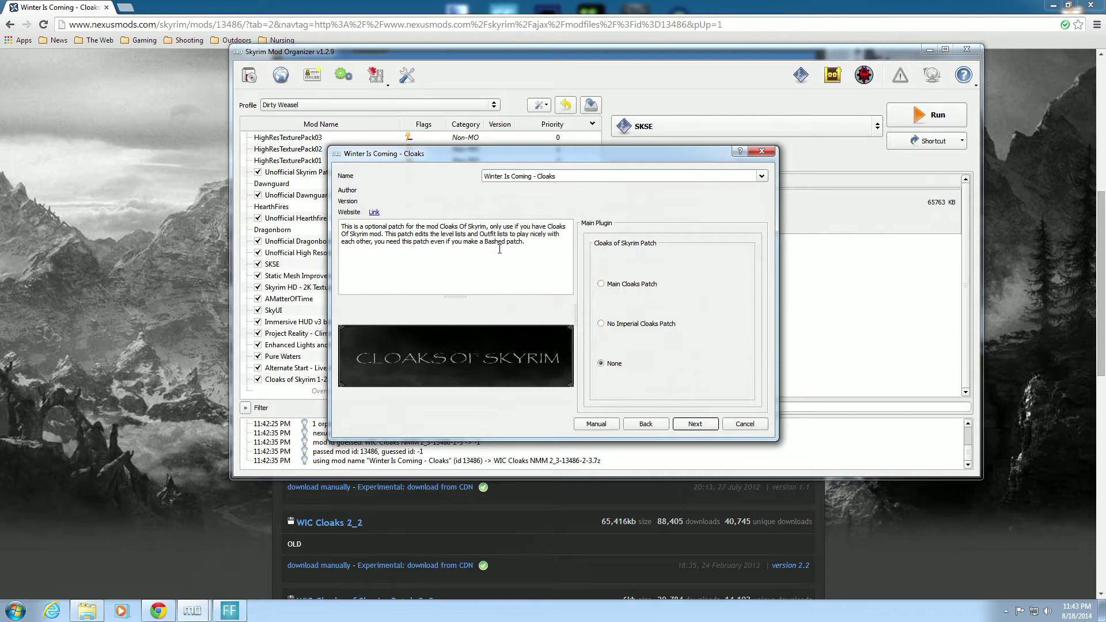
{"action": "left_click", "coordinate": [613, 286]}
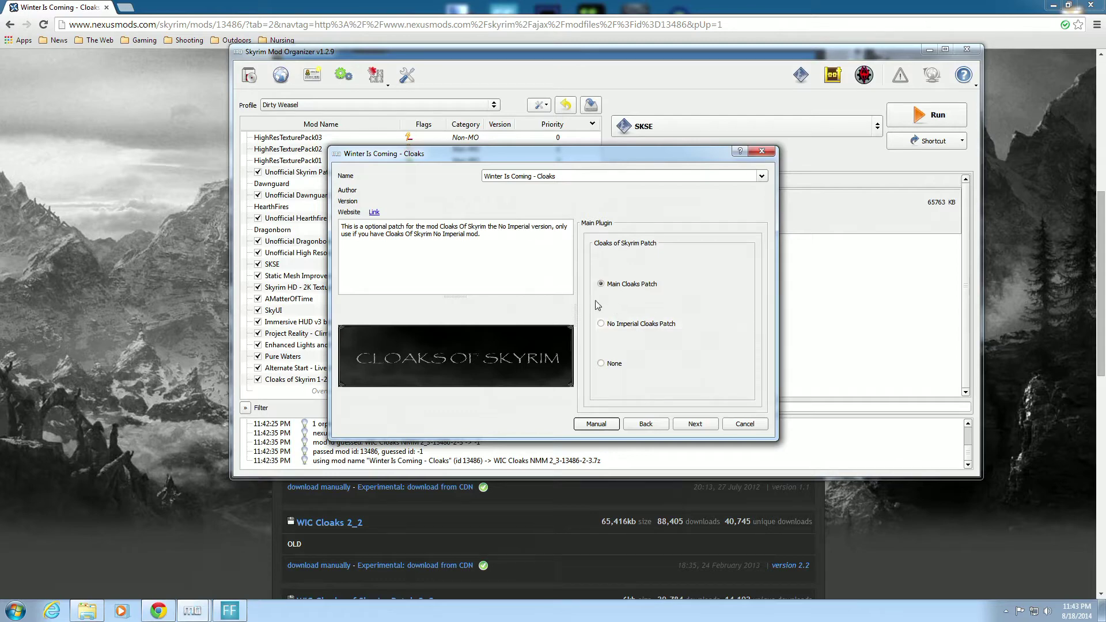
{"action": "left_click", "coordinate": [688, 424]}
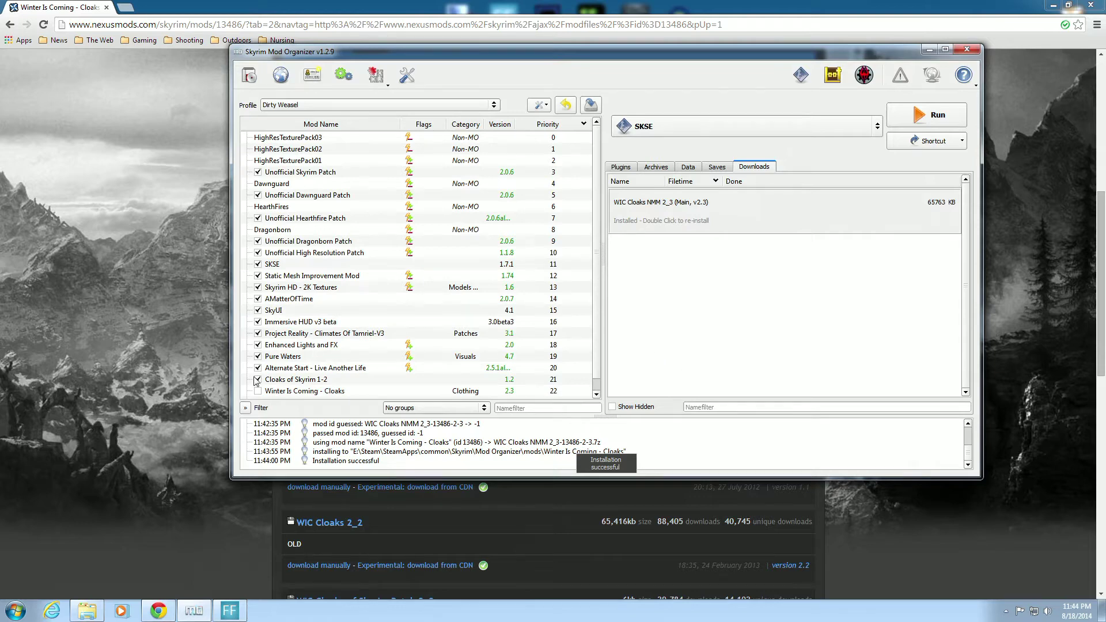
{"action": "left_click", "coordinate": [259, 392]}
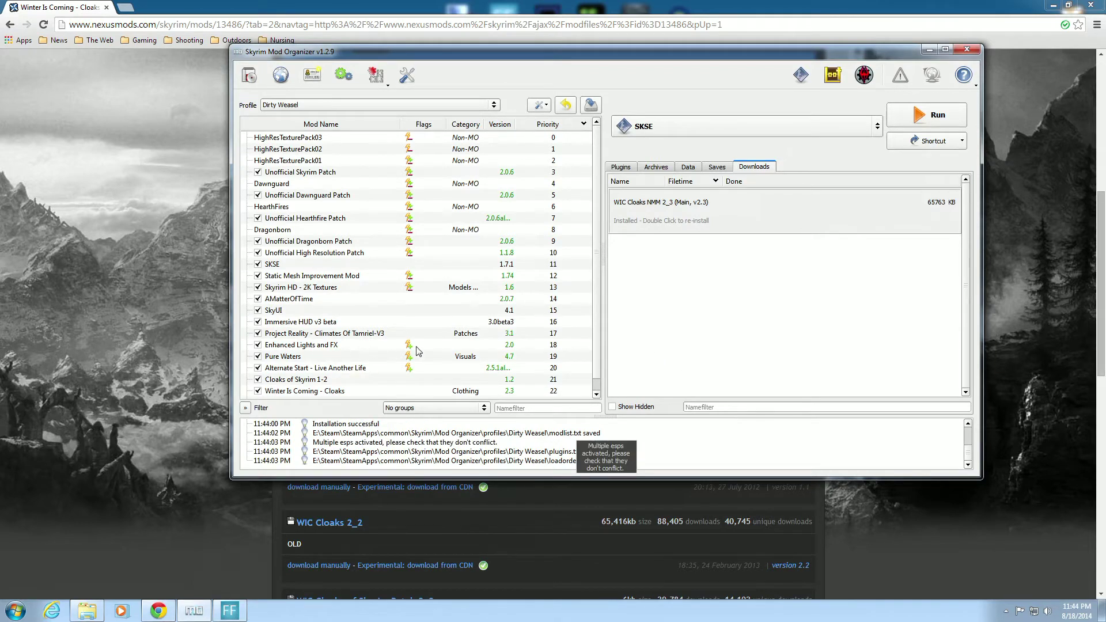
{"action": "scroll", "coordinate": [599, 293], "scroll_direction": "down", "scroll_amount": 1}
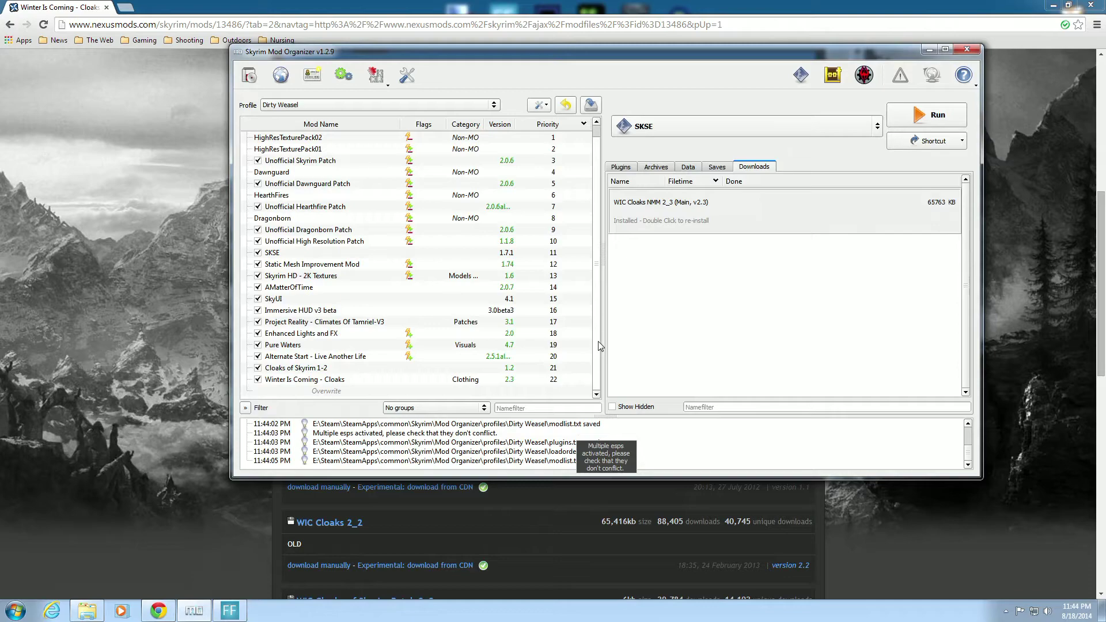
Step: Manually download WIC Cloaks of Skyrim Patch 2_3 from a chosen download server
{"action": "left_click", "coordinate": [928, 49]}
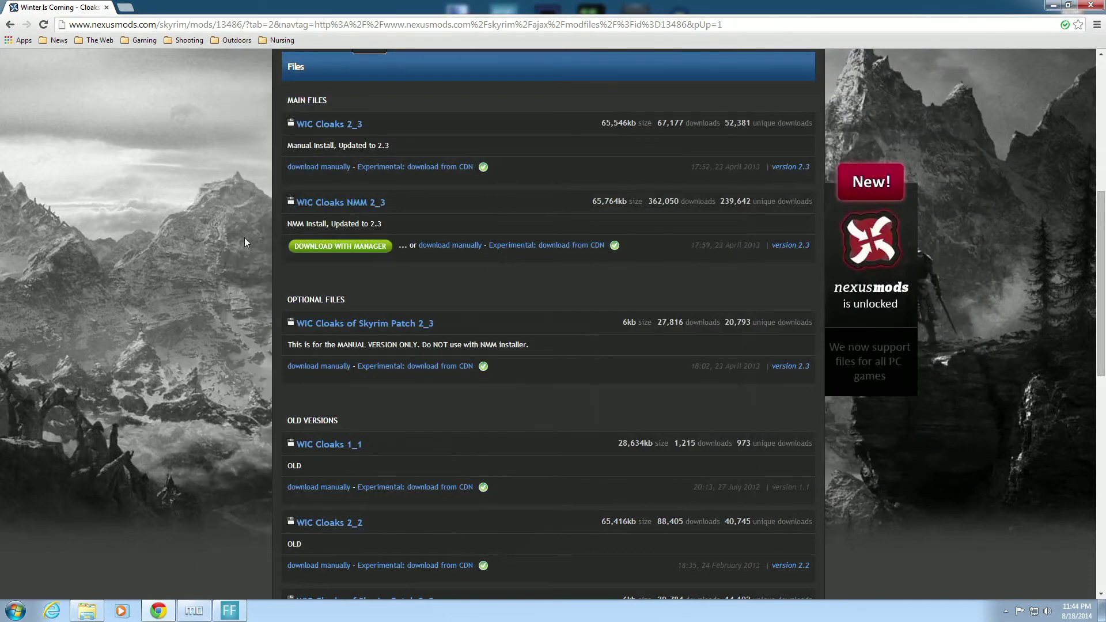
{"action": "scroll", "coordinate": [244, 237], "scroll_direction": "up", "scroll_amount": 4}
{"action": "scroll", "coordinate": [244, 237], "scroll_direction": "down", "scroll_amount": 4}
{"action": "left_click", "coordinate": [314, 367]}
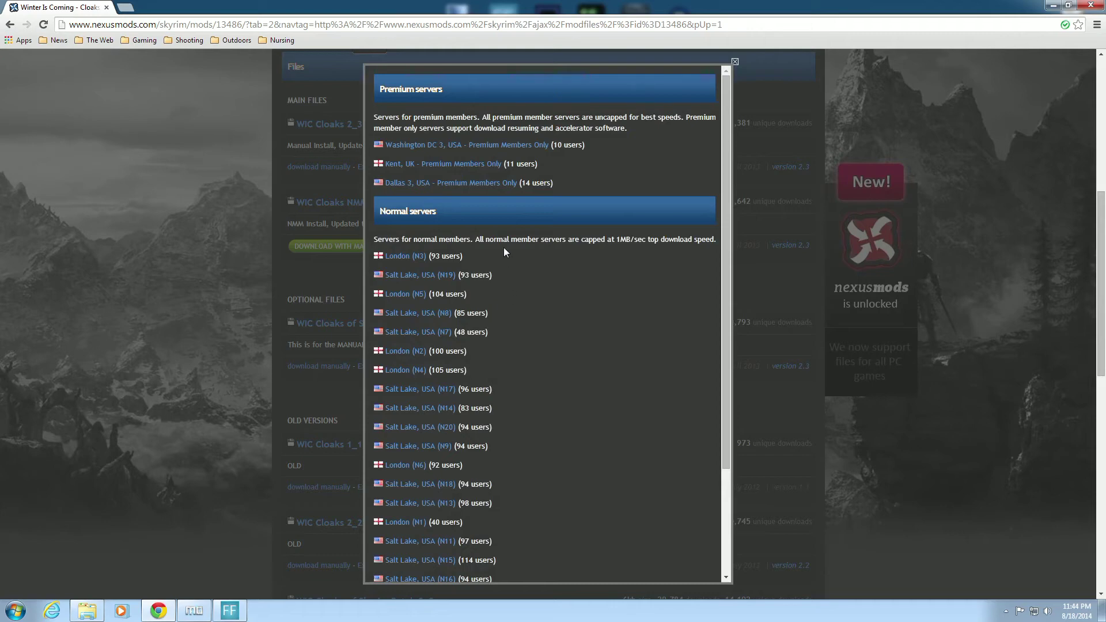
{"action": "left_click", "coordinate": [455, 184]}
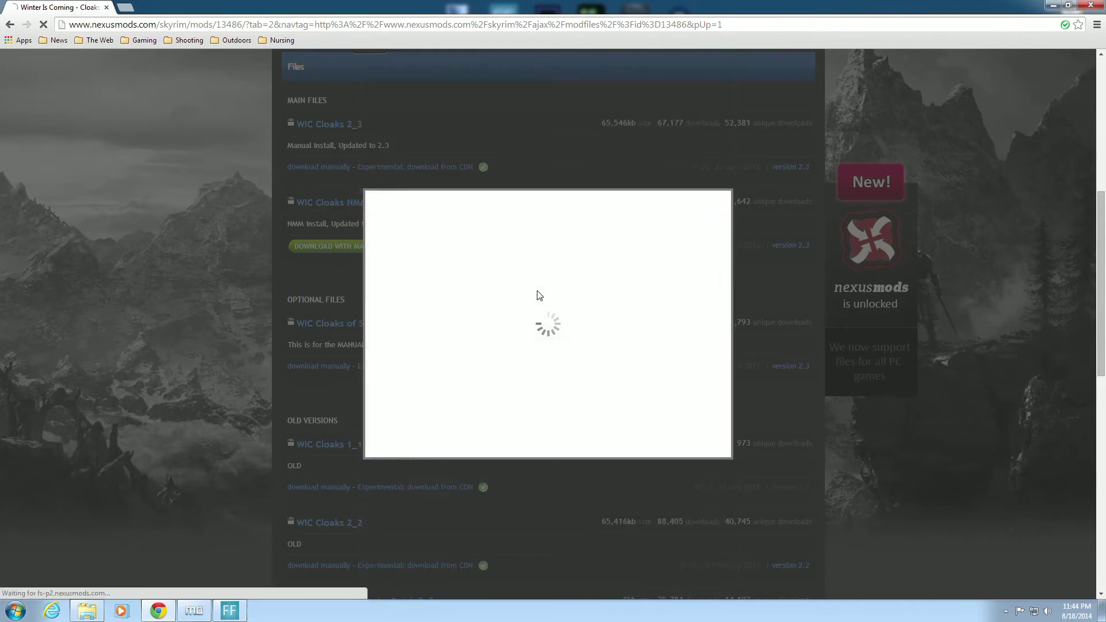